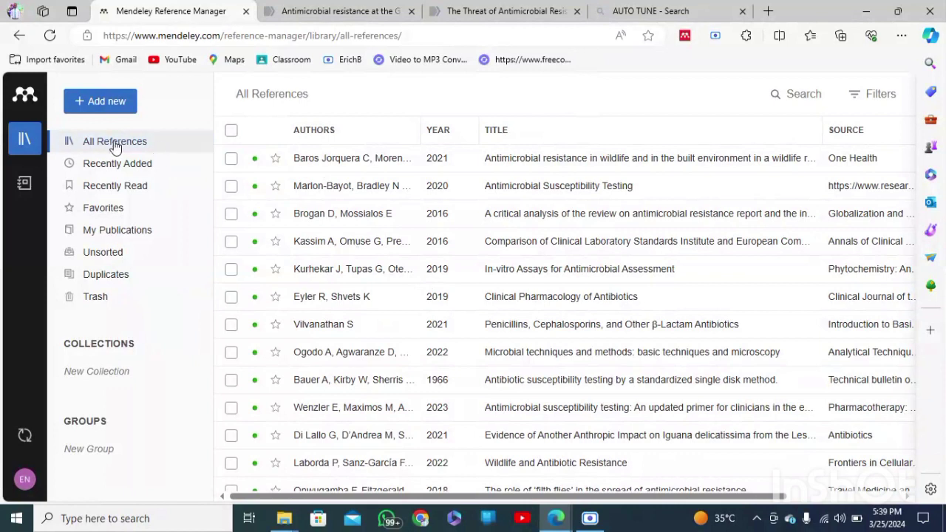
Step: Select all references in the library to check how many there are, and clear the selection
{"action": "left_click", "coordinate": [232, 135]}
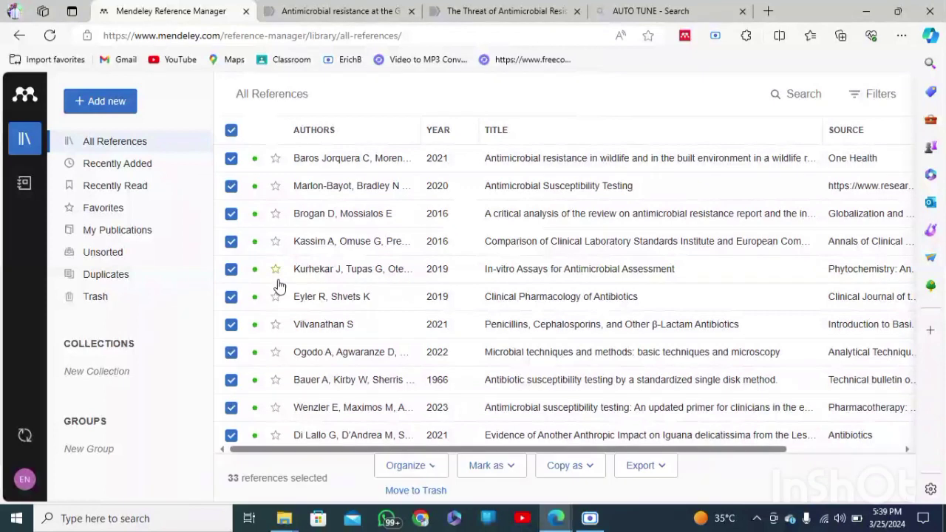
{"action": "double_click", "coordinate": [232, 479]}
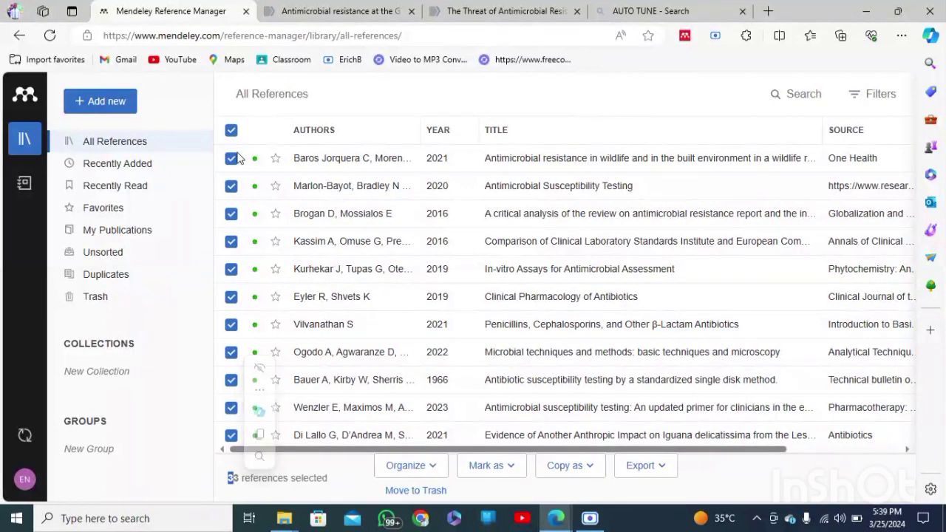
{"action": "left_click", "coordinate": [231, 131]}
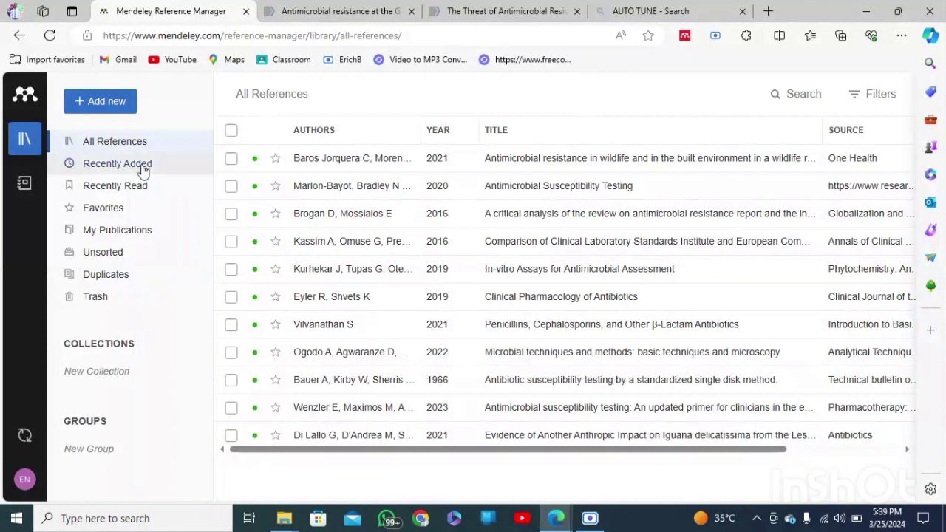
Step: View the Recently Added, Recently Read and Favorites lists of the library
{"action": "left_click", "coordinate": [140, 166]}
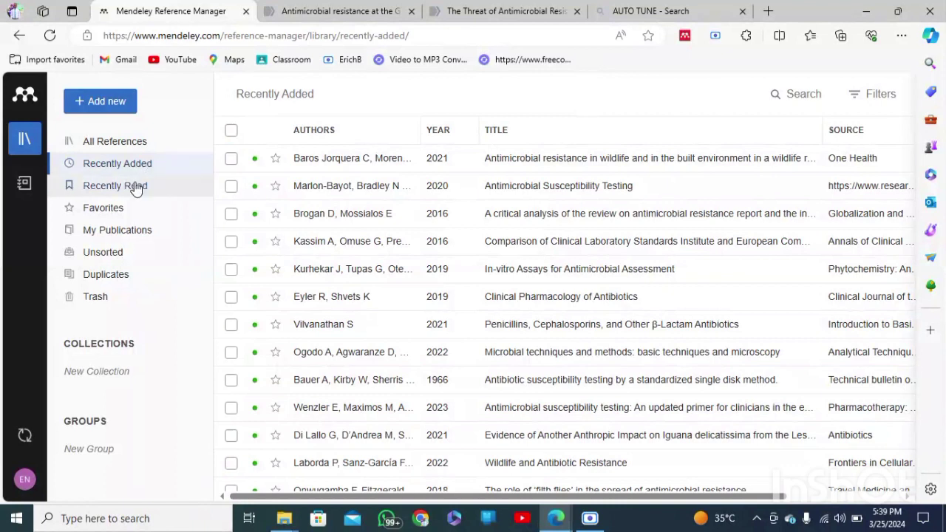
{"action": "left_click", "coordinate": [135, 188]}
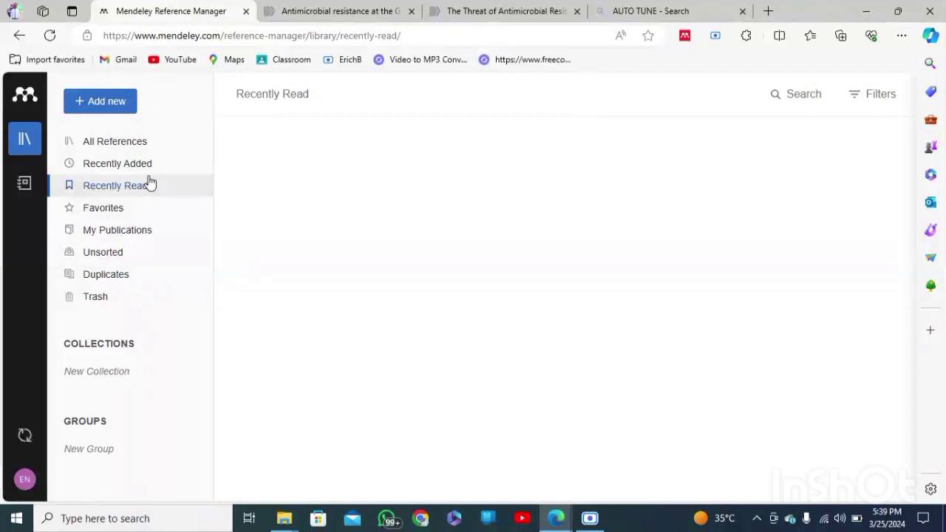
{"action": "left_click", "coordinate": [104, 208]}
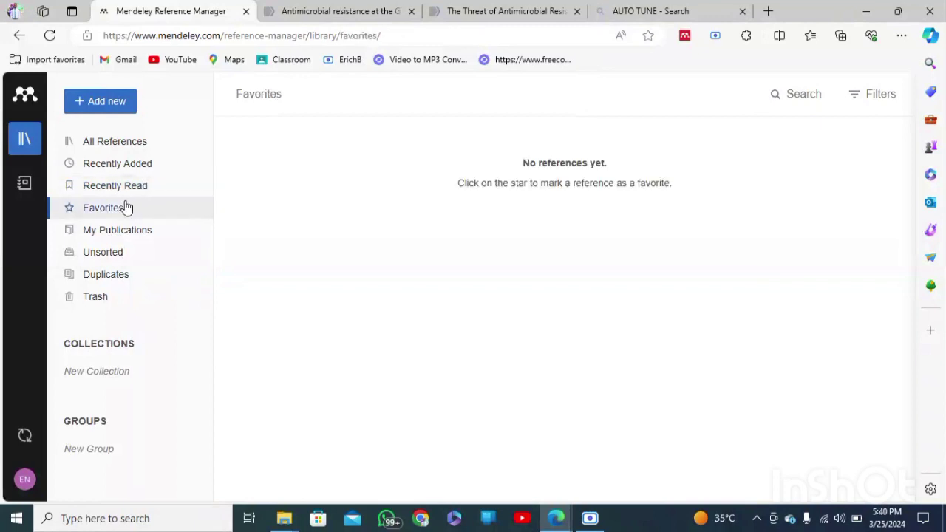
Step: Mark the first two references in All References as favorites and view them in the Favorites list
{"action": "left_click", "coordinate": [118, 143]}
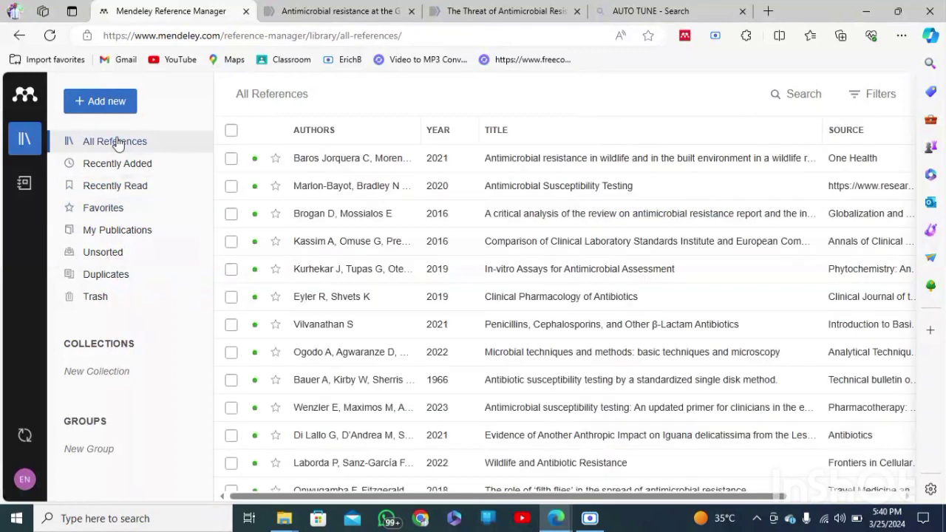
{"action": "left_click", "coordinate": [276, 161]}
{"action": "left_click", "coordinate": [275, 188]}
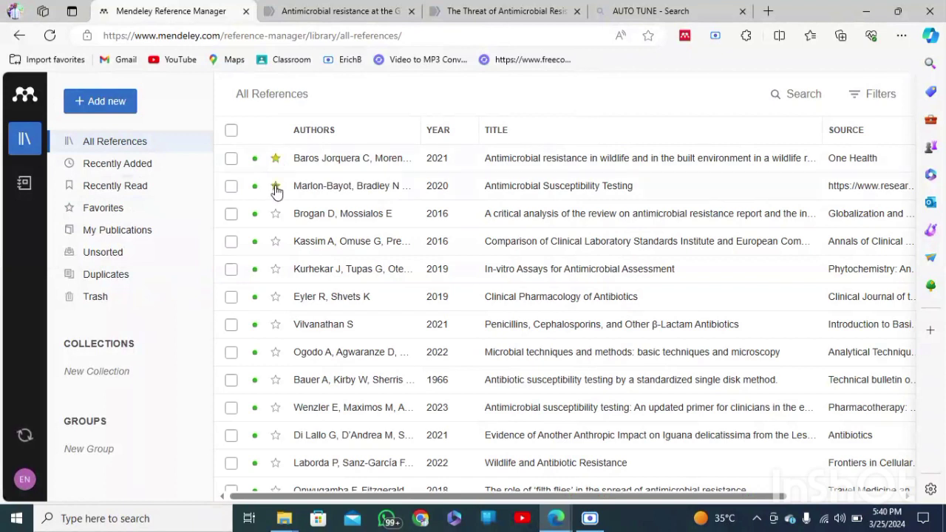
{"action": "left_click", "coordinate": [109, 212]}
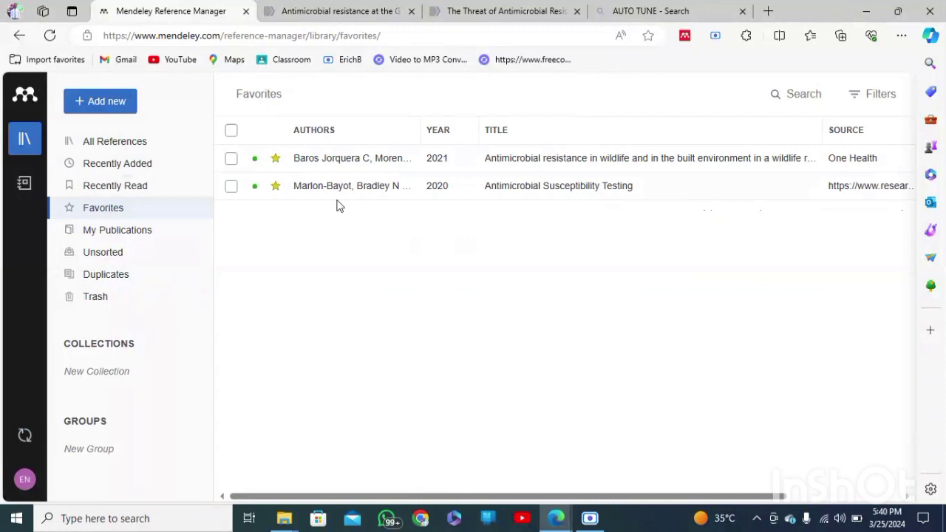
Step: View the My Publications, Unsorted, Duplicates and Trash lists, dismissing the CPU usage notification
{"action": "left_click", "coordinate": [119, 236]}
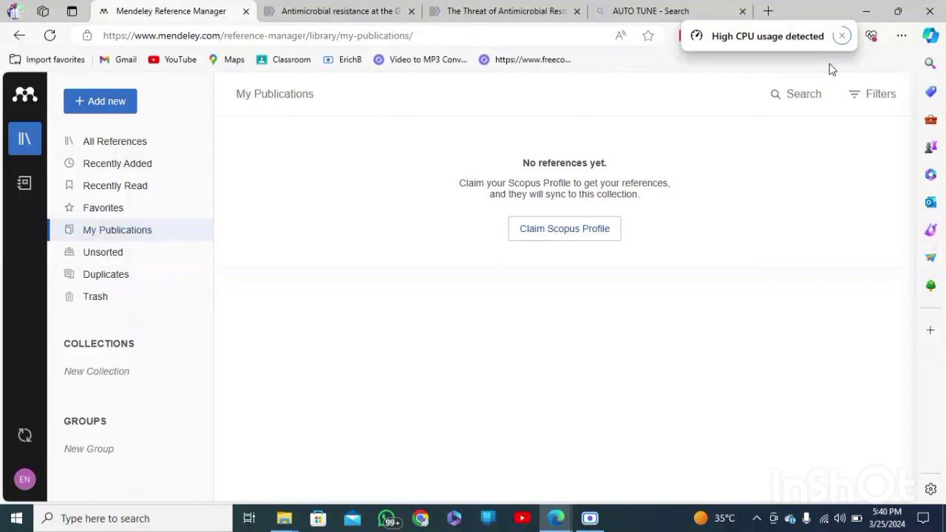
{"action": "left_click", "coordinate": [840, 38]}
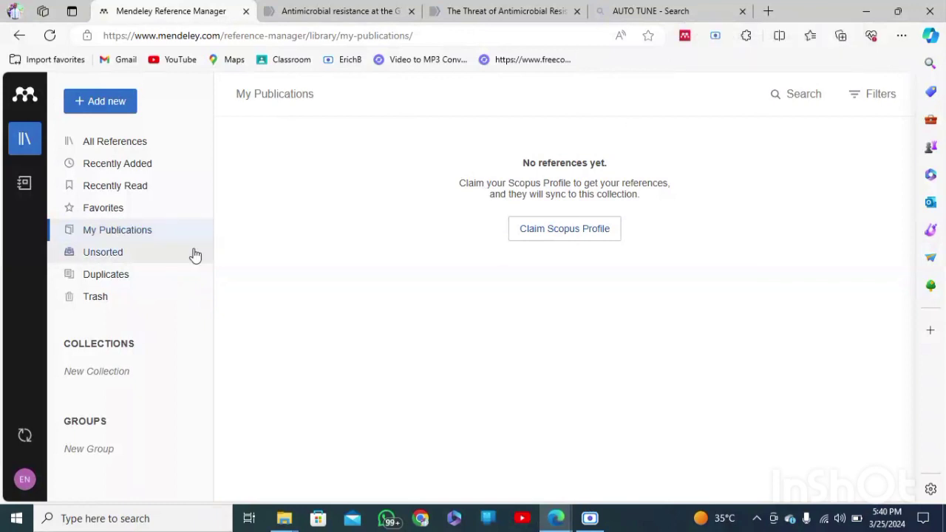
{"action": "left_click", "coordinate": [159, 255]}
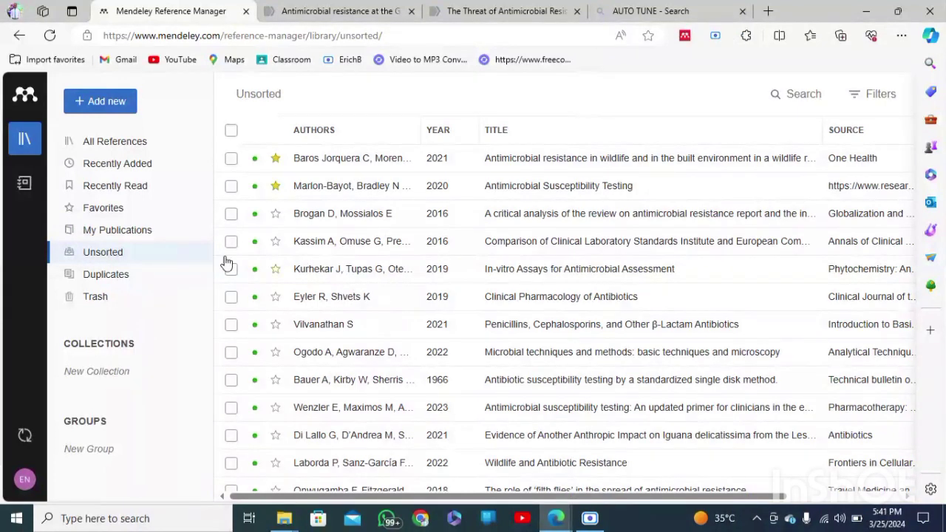
{"action": "left_click", "coordinate": [128, 280]}
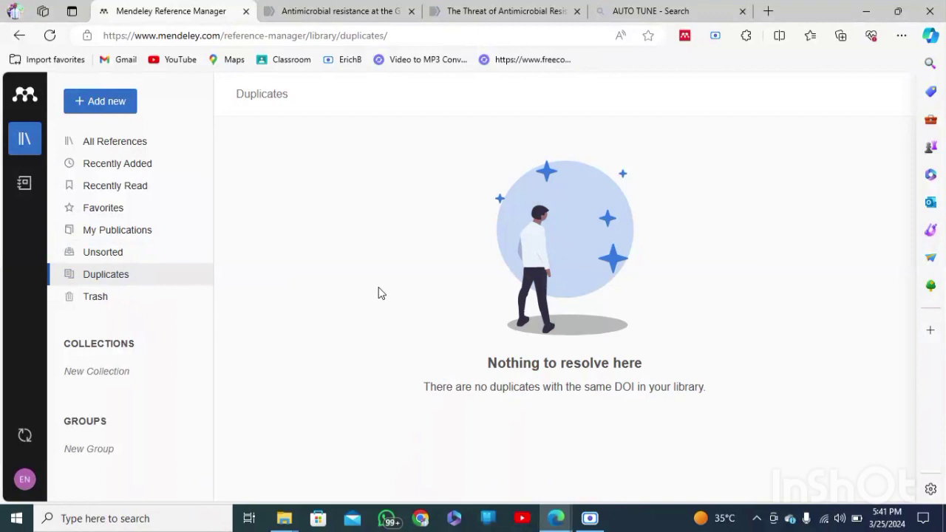
{"action": "left_click", "coordinate": [96, 296]}
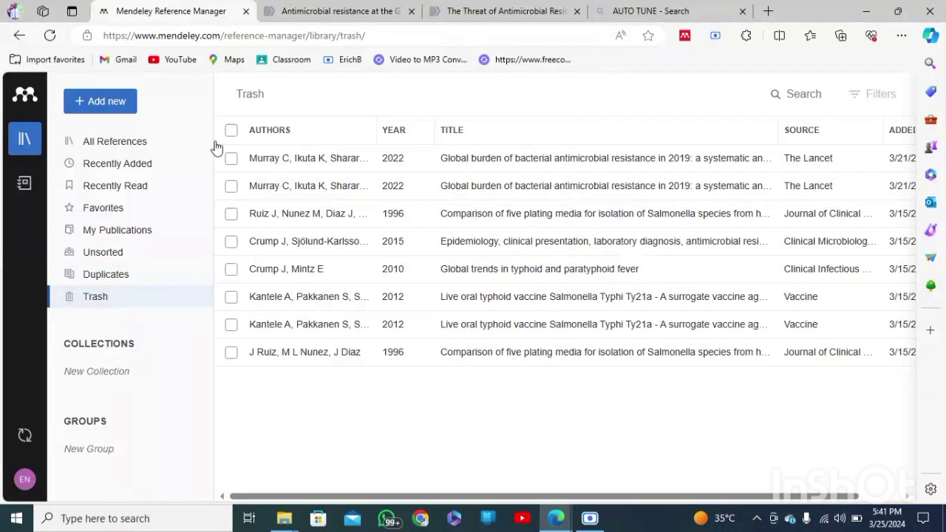
Step: Move the two starred references in All References to the trash and view them in the Trash list
{"action": "left_click", "coordinate": [103, 148]}
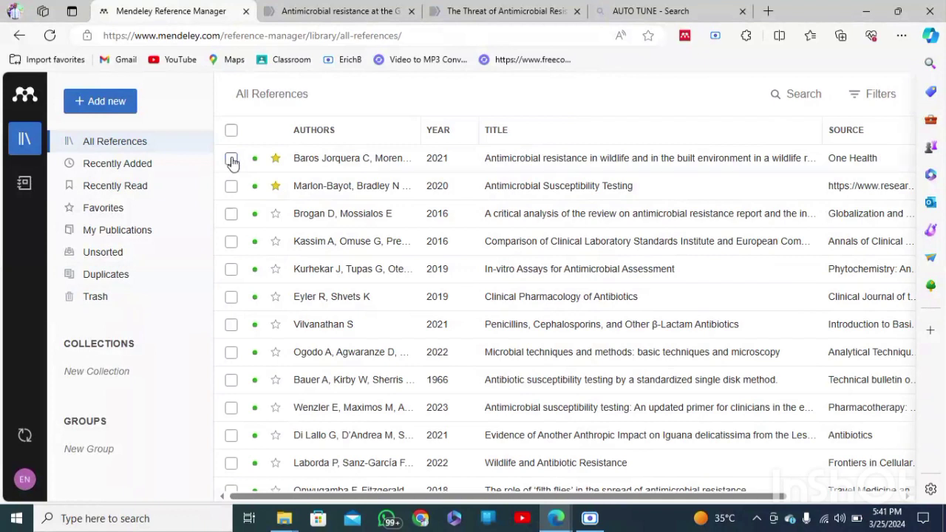
{"action": "left_click", "coordinate": [232, 160]}
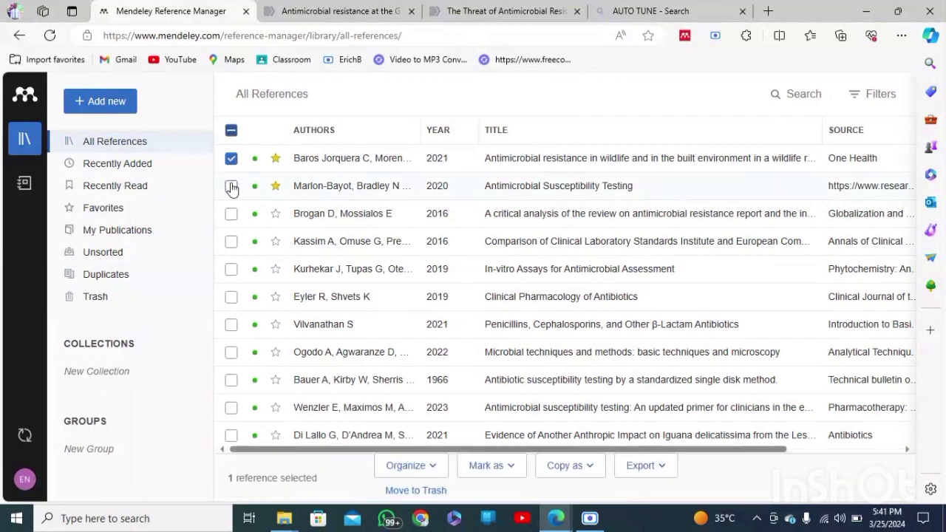
{"action": "left_click", "coordinate": [232, 186]}
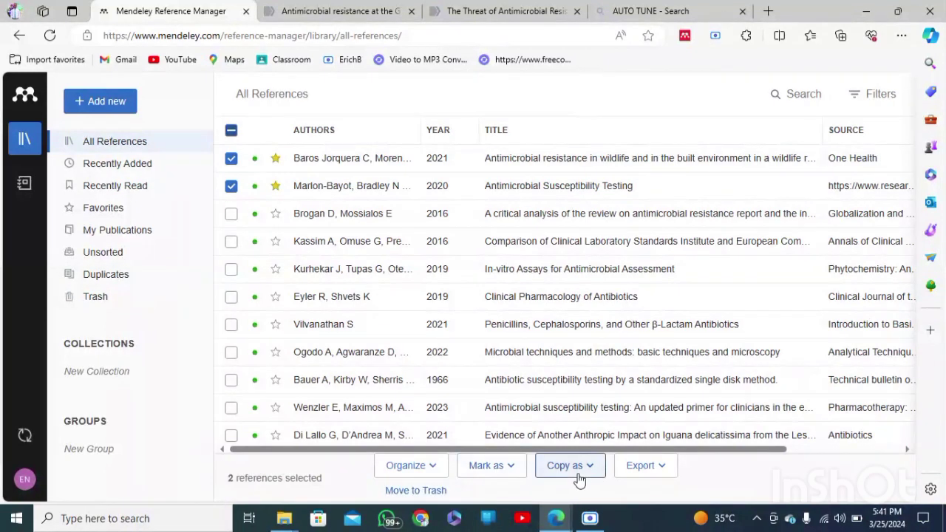
{"action": "left_click", "coordinate": [411, 491]}
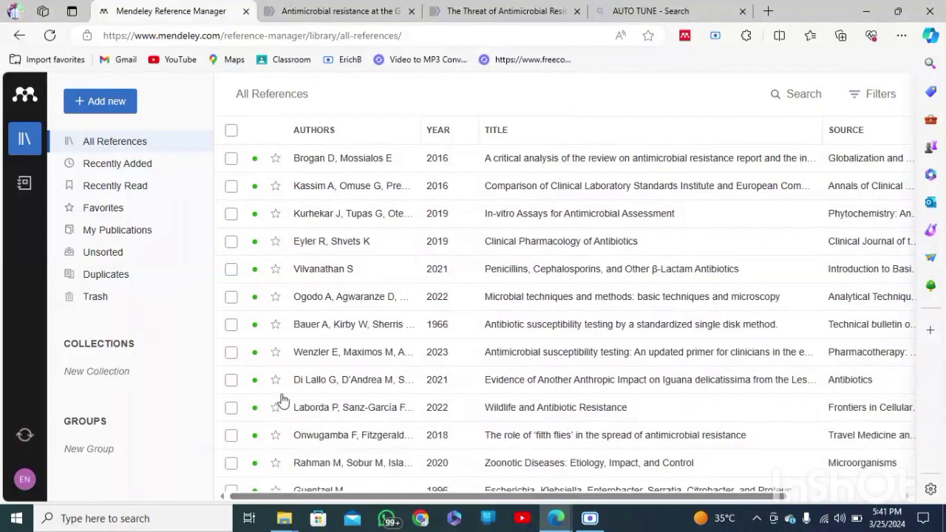
{"action": "left_click", "coordinate": [101, 296]}
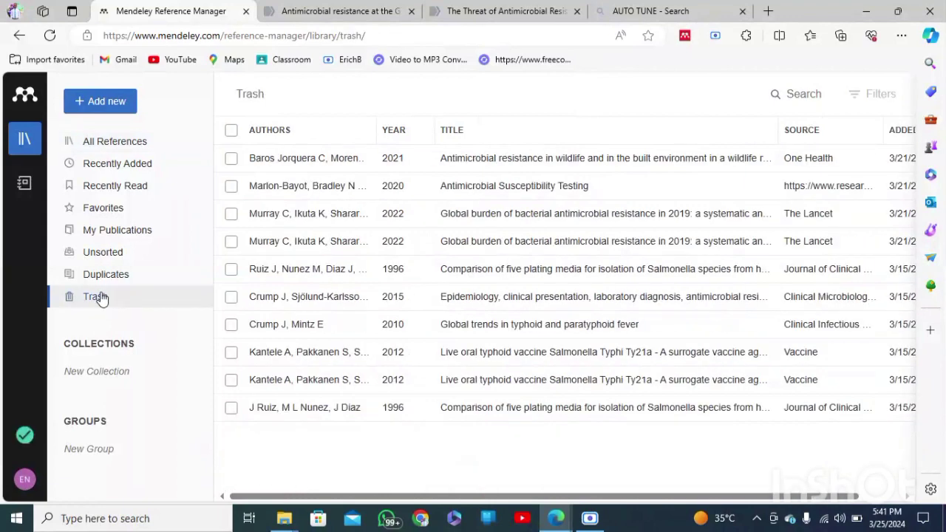
Step: Create a new collection named INTRODUCTION and open it
{"action": "left_click", "coordinate": [107, 148]}
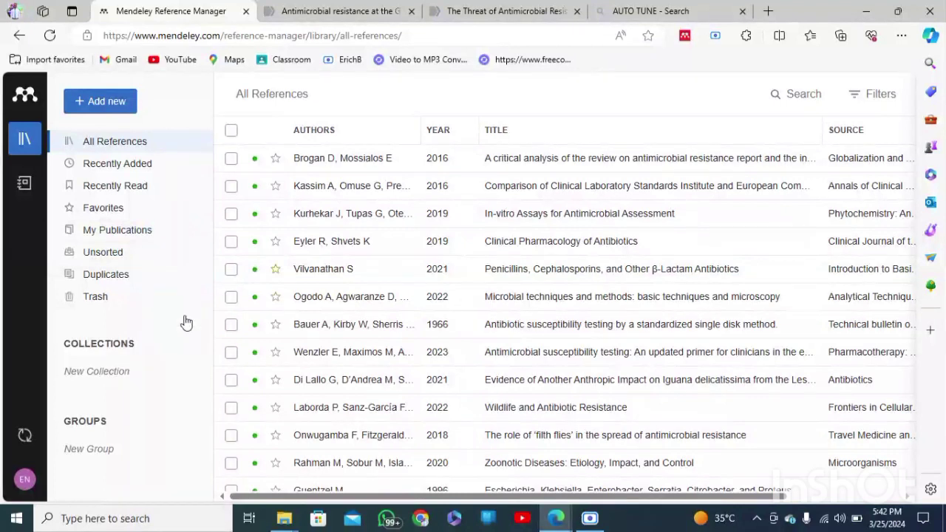
{"action": "left_click", "coordinate": [95, 373]}
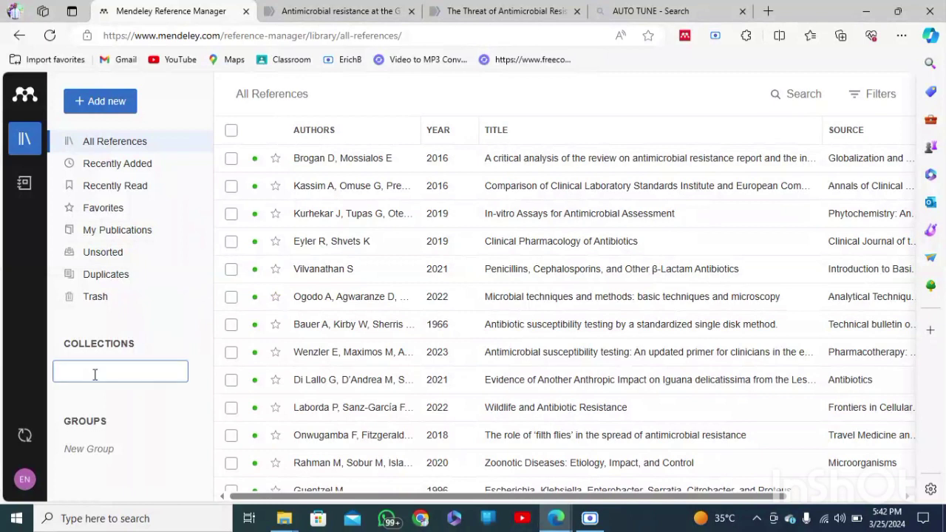
{"action": "type", "text": "INTRODUCTION"}
{"action": "key", "text": "Return"}
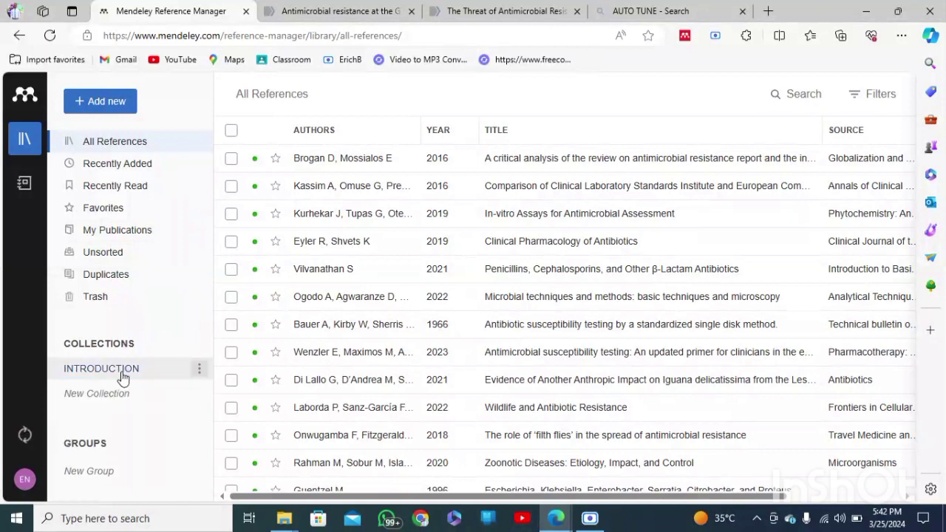
{"action": "left_click", "coordinate": [122, 371]}
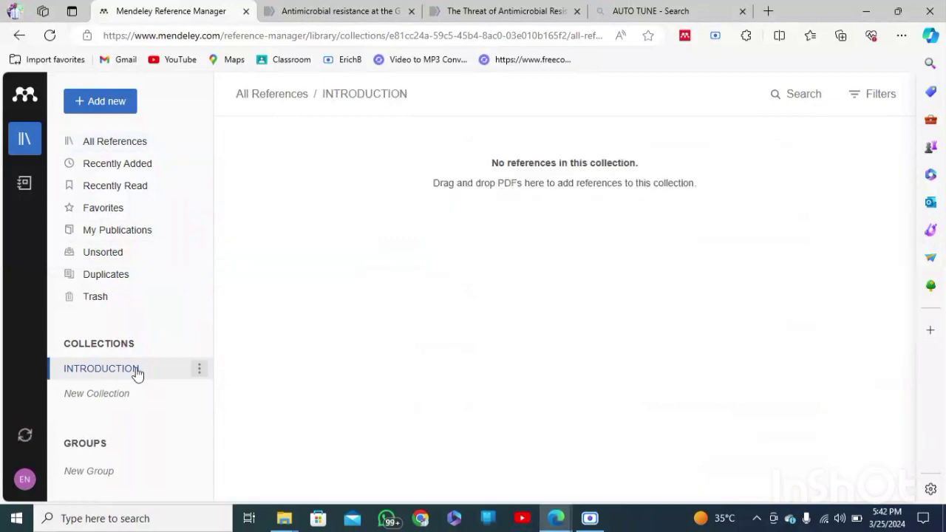
Step: Add the first four references in All References to the INTRODUCTION collection and view the collection's contents
{"action": "left_click", "coordinate": [112, 144]}
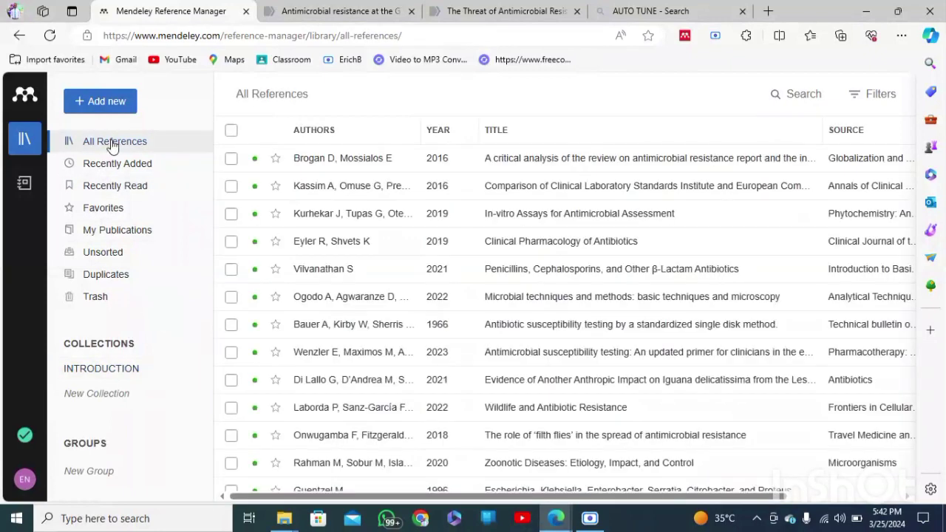
{"action": "left_click", "coordinate": [231, 158]}
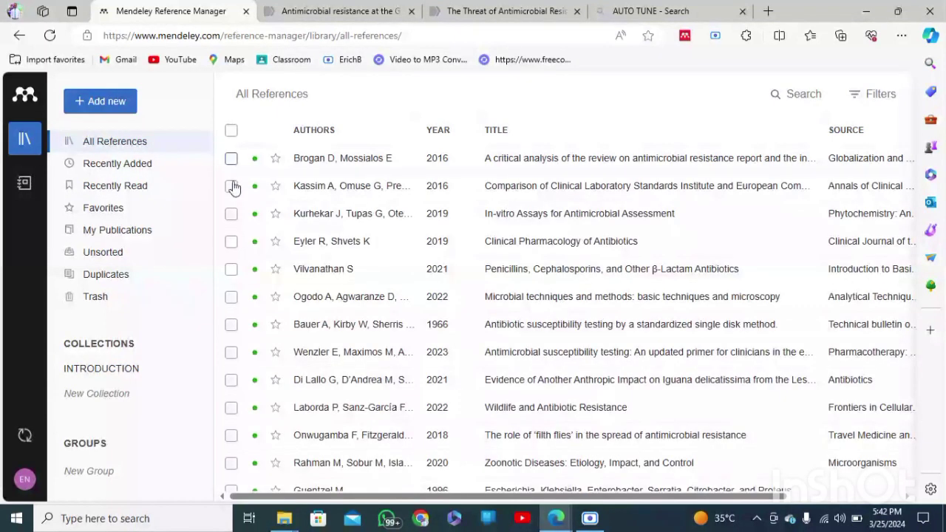
{"action": "left_click", "coordinate": [231, 185]}
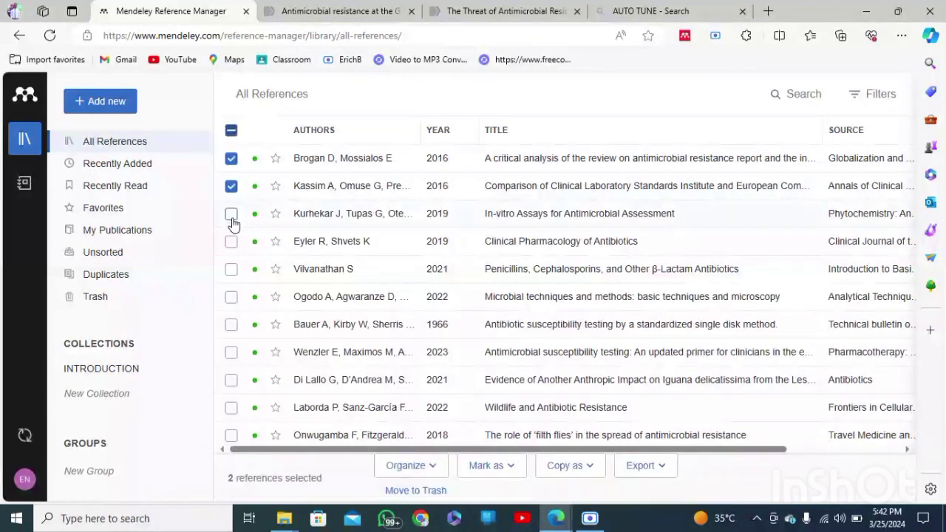
{"action": "left_click", "coordinate": [231, 213]}
{"action": "left_click", "coordinate": [232, 242]}
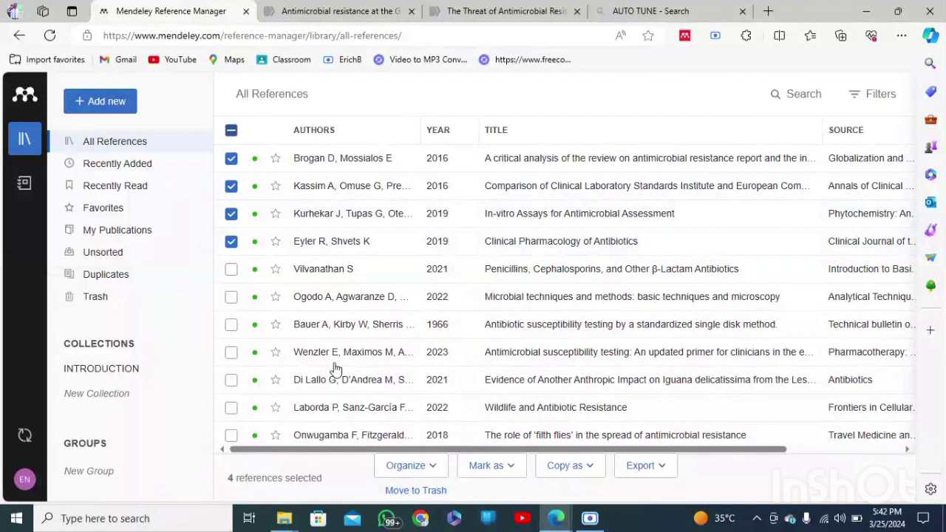
{"action": "left_click", "coordinate": [419, 468]}
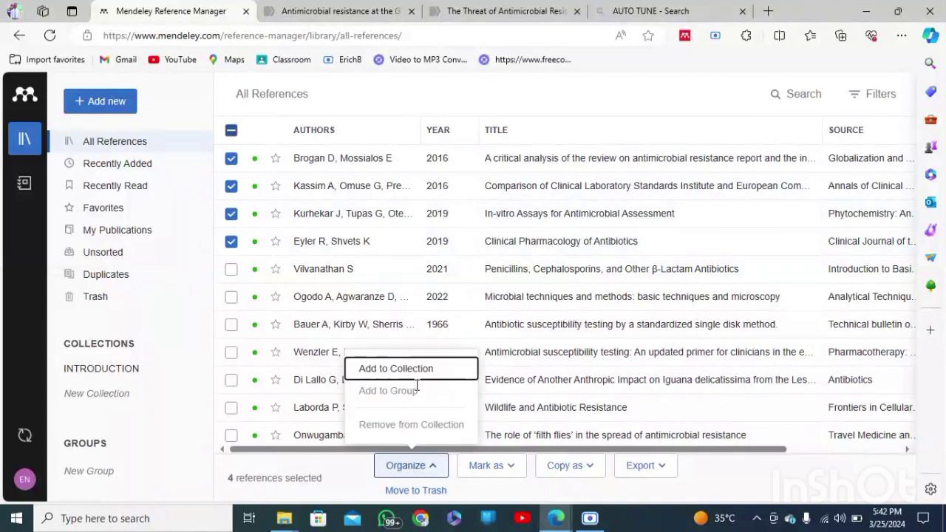
{"action": "left_click", "coordinate": [410, 370]}
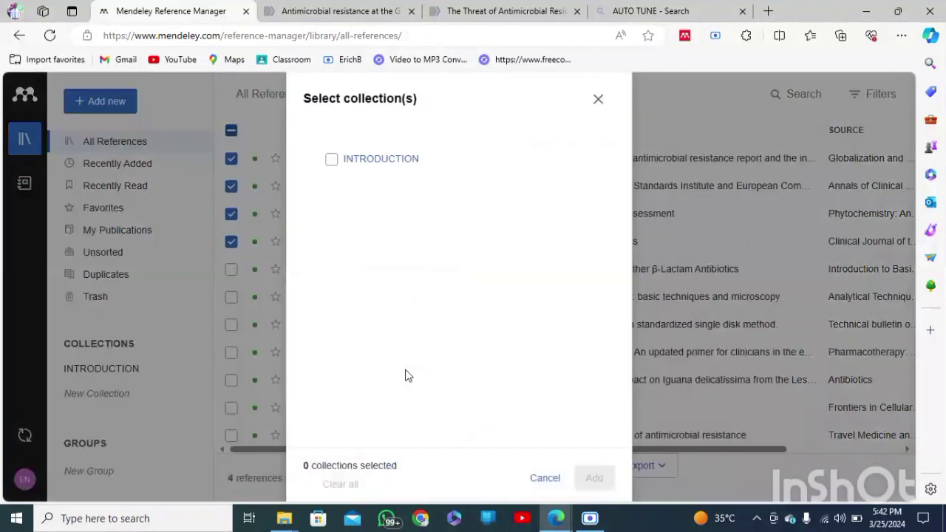
{"action": "left_click", "coordinate": [389, 161]}
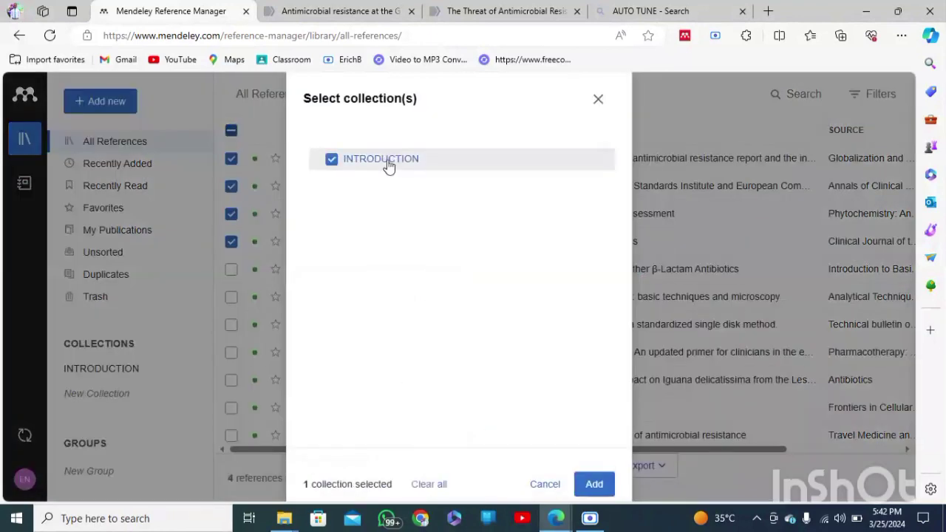
{"action": "left_click", "coordinate": [593, 485]}
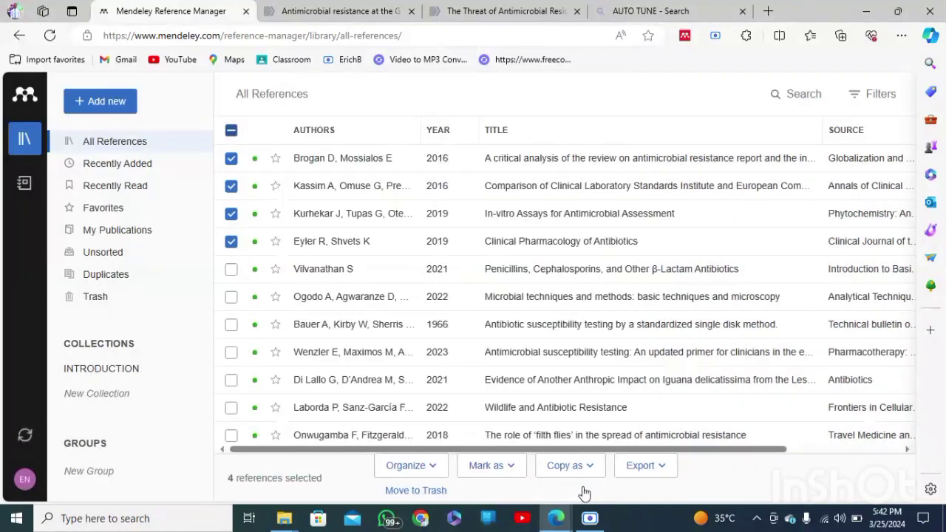
{"action": "left_click", "coordinate": [102, 370]}
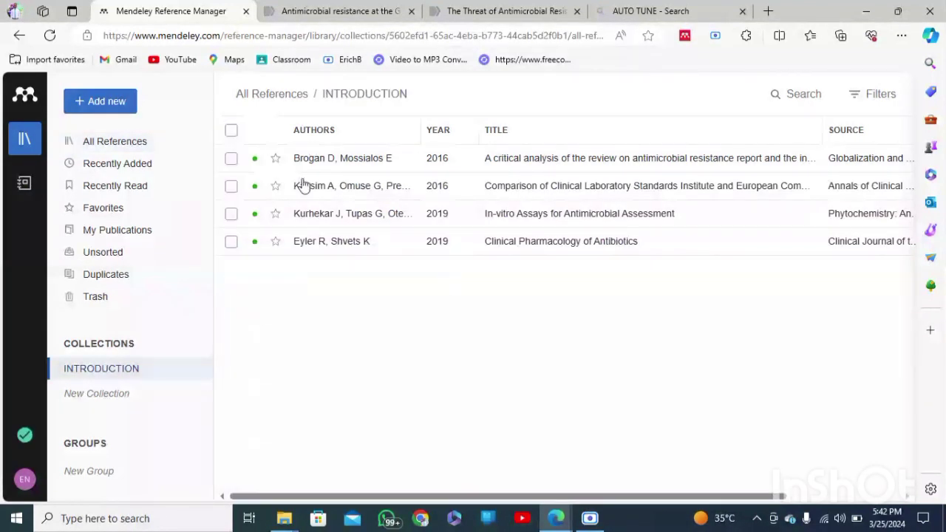
Step: Attach the matching PDF to "A critical analysis of the review on antimicrobial resistance report" in All References and open it for reading
{"action": "left_click", "coordinate": [103, 142]}
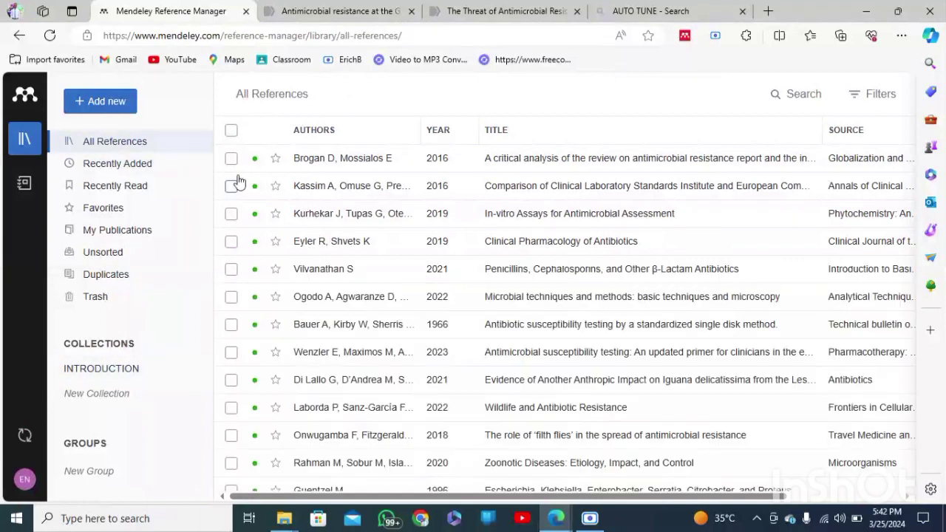
{"action": "left_click", "coordinate": [386, 161]}
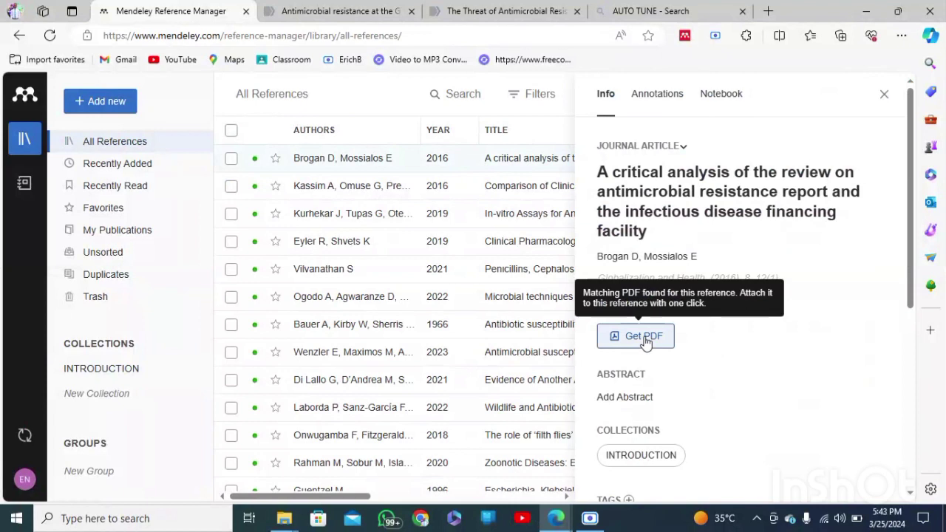
{"action": "left_click", "coordinate": [644, 337]}
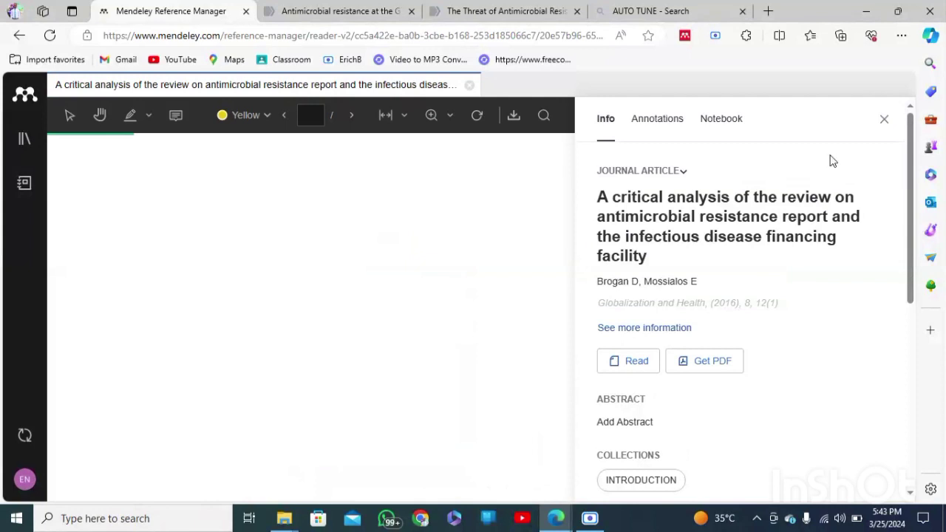
Step: Close the open article and import the first PDF from the Desktop's AMR articles folder into the library
{"action": "left_click", "coordinate": [883, 122]}
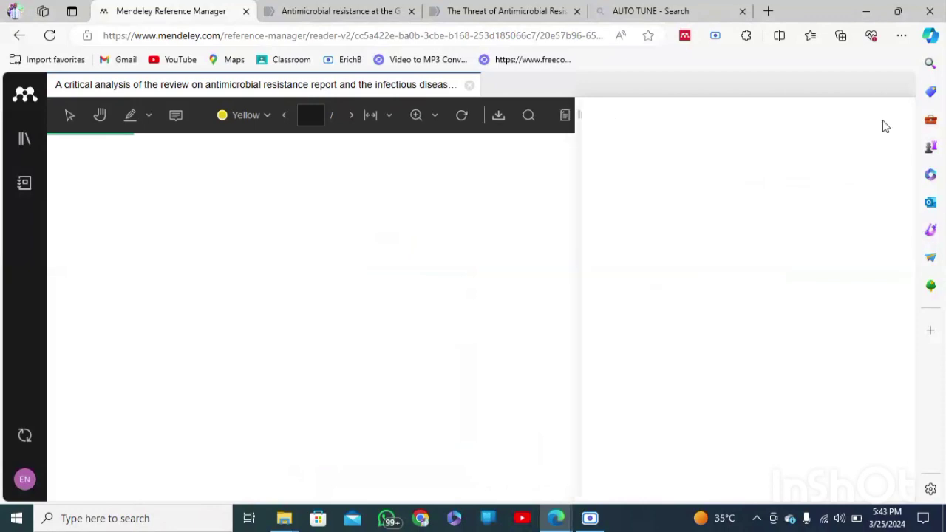
{"action": "left_click", "coordinate": [469, 87]}
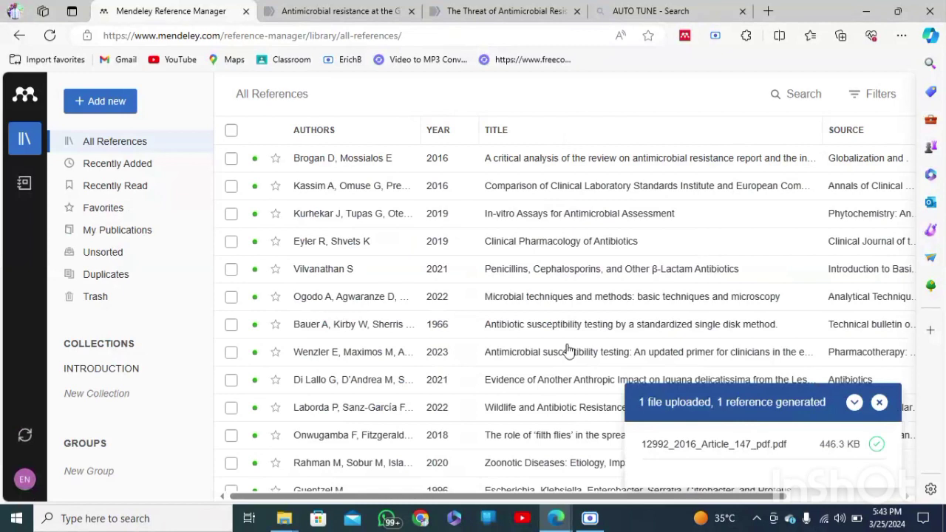
{"action": "left_click", "coordinate": [101, 108]}
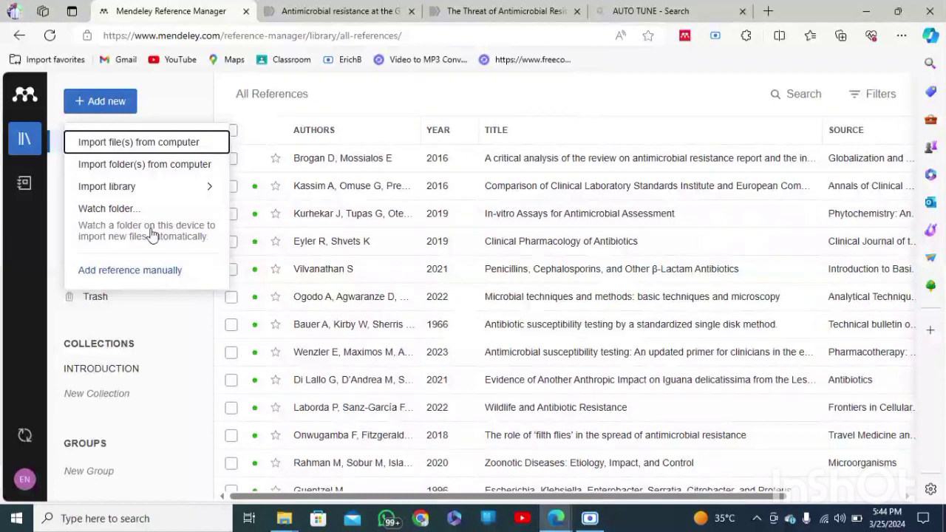
{"action": "left_click", "coordinate": [143, 150]}
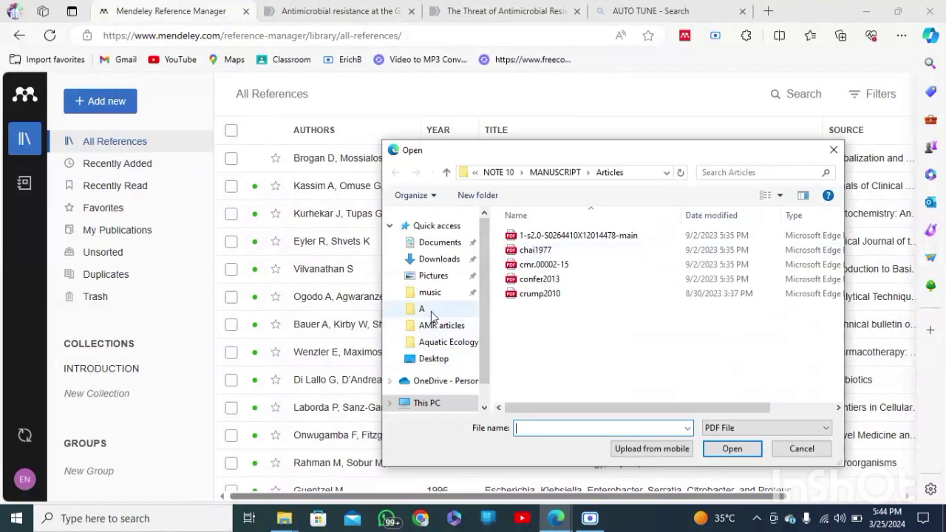
{"action": "left_click", "coordinate": [435, 360]}
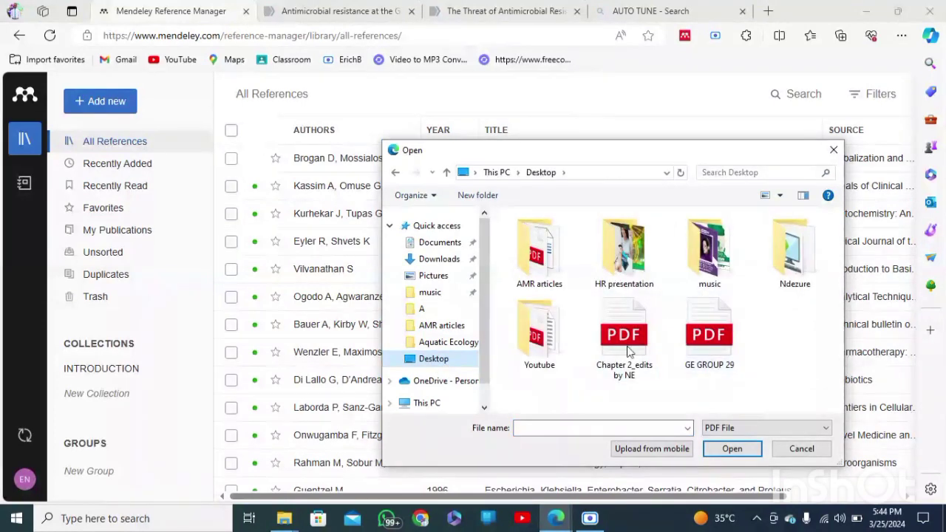
{"action": "left_click", "coordinate": [543, 267]}
{"action": "double_click", "coordinate": [543, 266]}
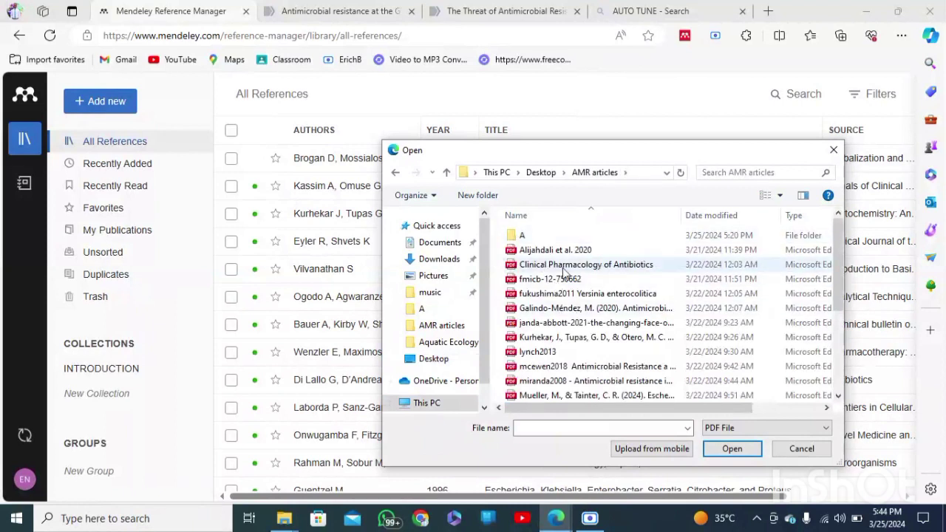
{"action": "left_click", "coordinate": [561, 252]}
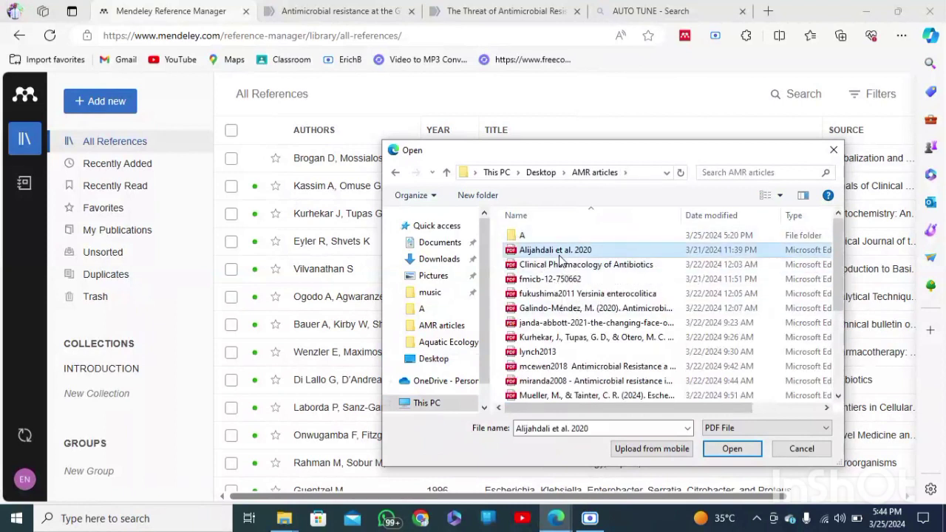
{"action": "left_click", "coordinate": [736, 452]}
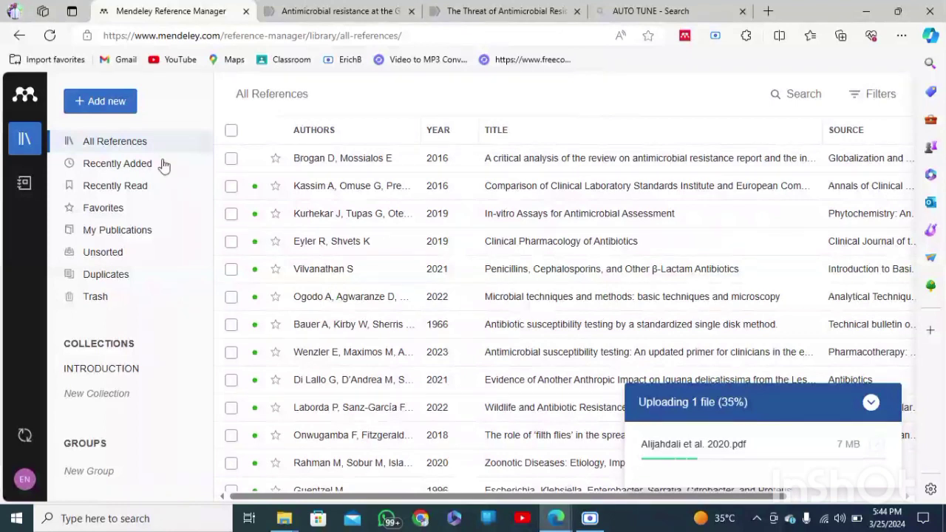
Step: Import the whole folder A from AMR articles into the library, allowing the upload of its 7 files
{"action": "left_click", "coordinate": [108, 101]}
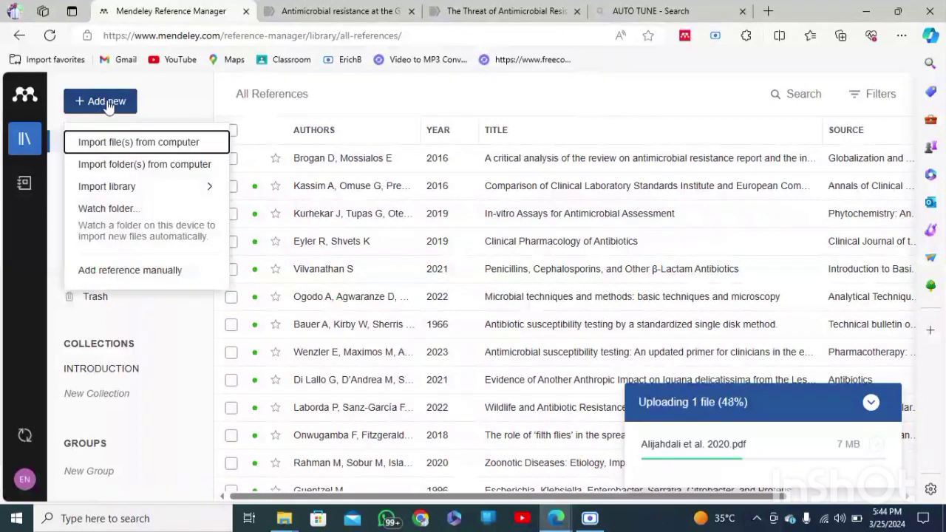
{"action": "left_click", "coordinate": [125, 164]}
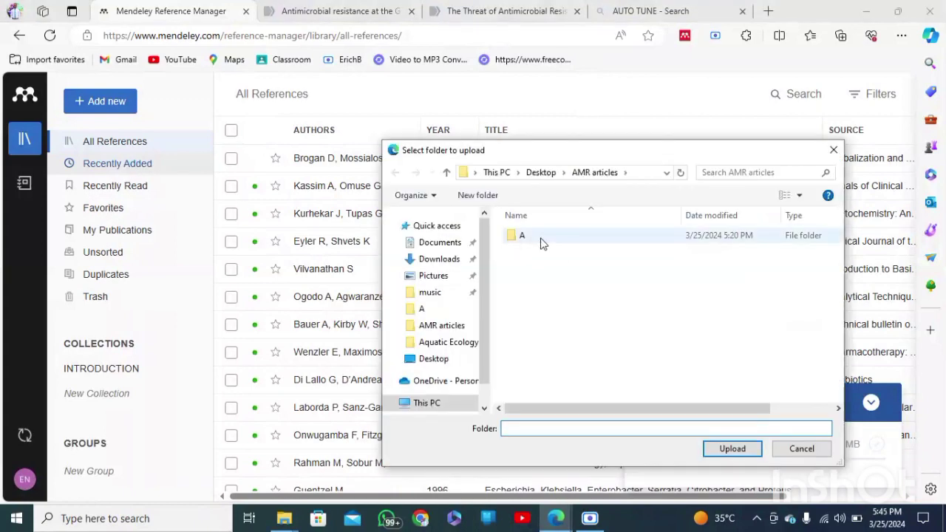
{"action": "left_click", "coordinate": [541, 244]}
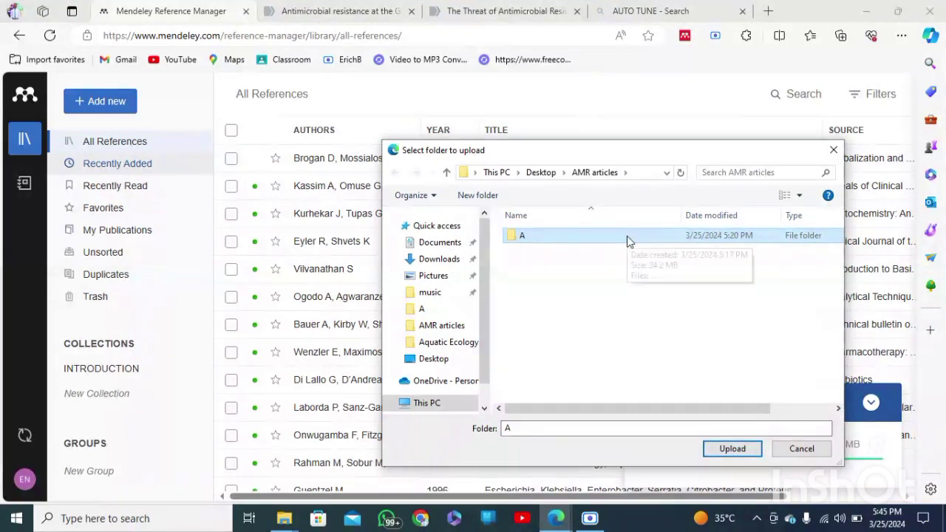
{"action": "left_click", "coordinate": [733, 447]}
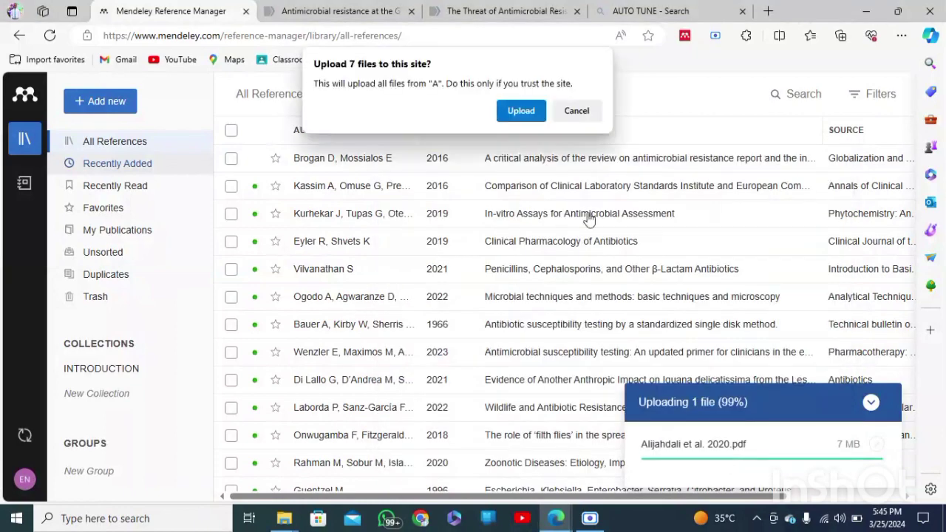
{"action": "left_click", "coordinate": [523, 117]}
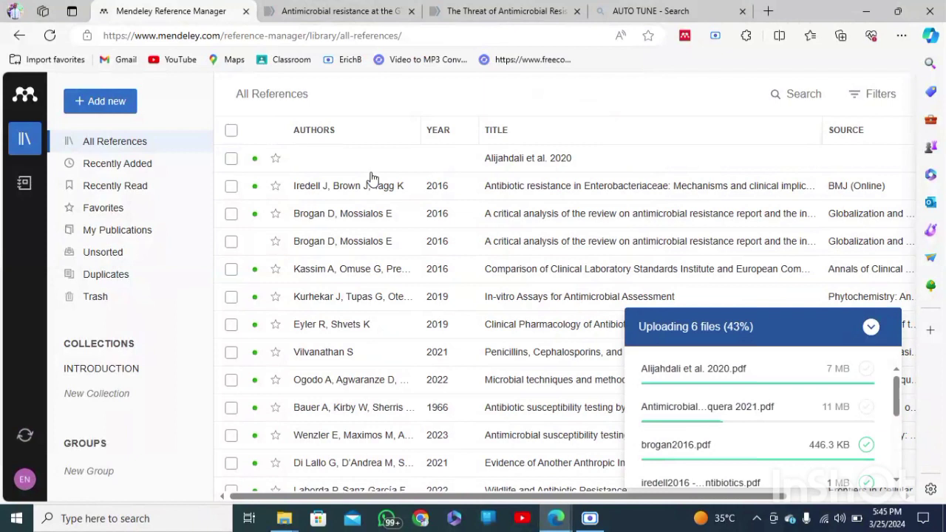
{"action": "scroll", "coordinate": [783, 412], "scroll_direction": "down", "scroll_amount": 1}
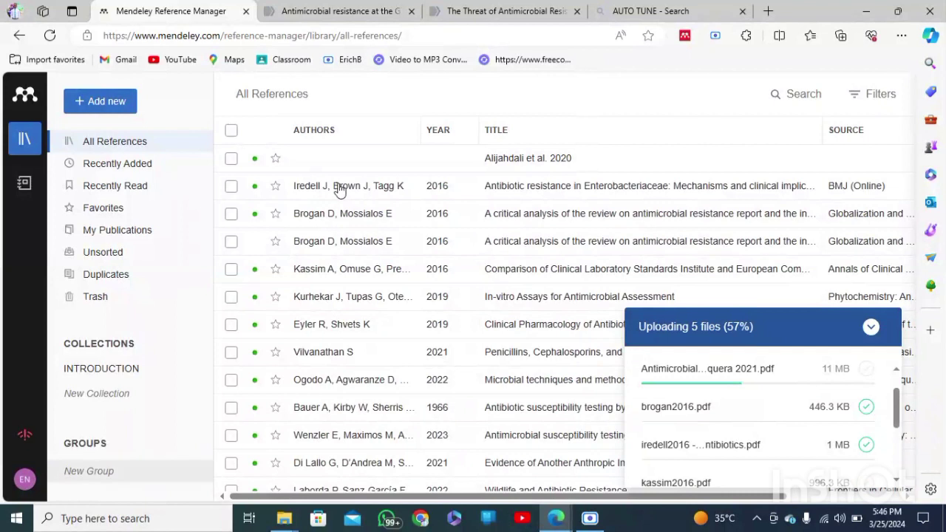
Step: Open the form for adding a reference manually and check the upload progress of the imported files
{"action": "left_click", "coordinate": [111, 101]}
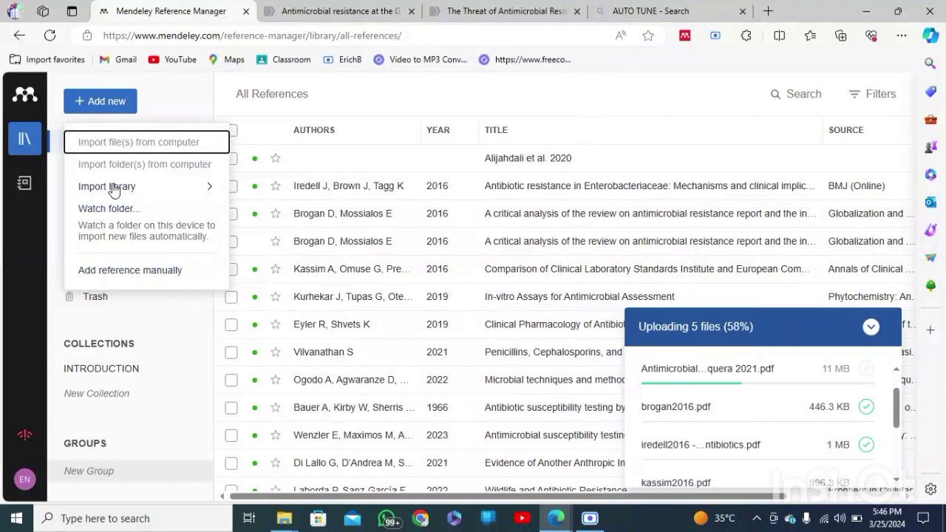
{"action": "mouse_move", "coordinate": [127, 193]}
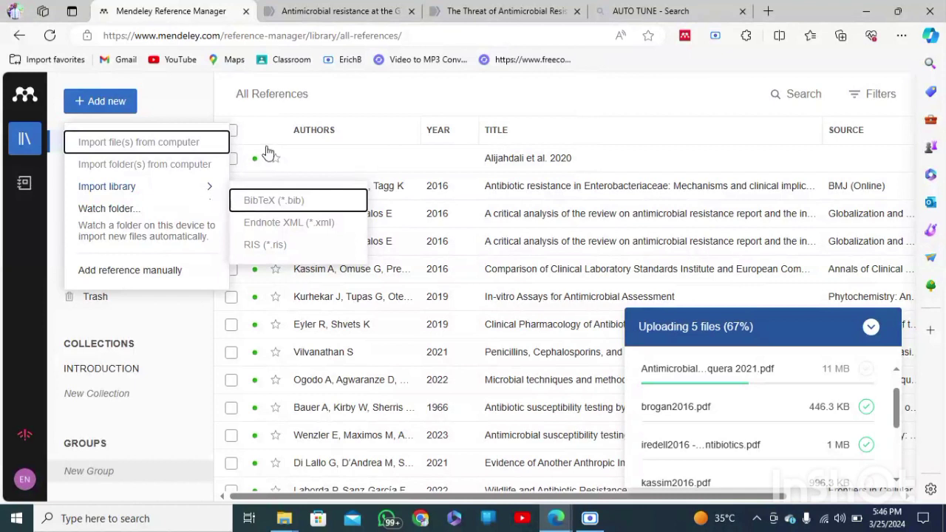
{"action": "left_click", "coordinate": [127, 272]}
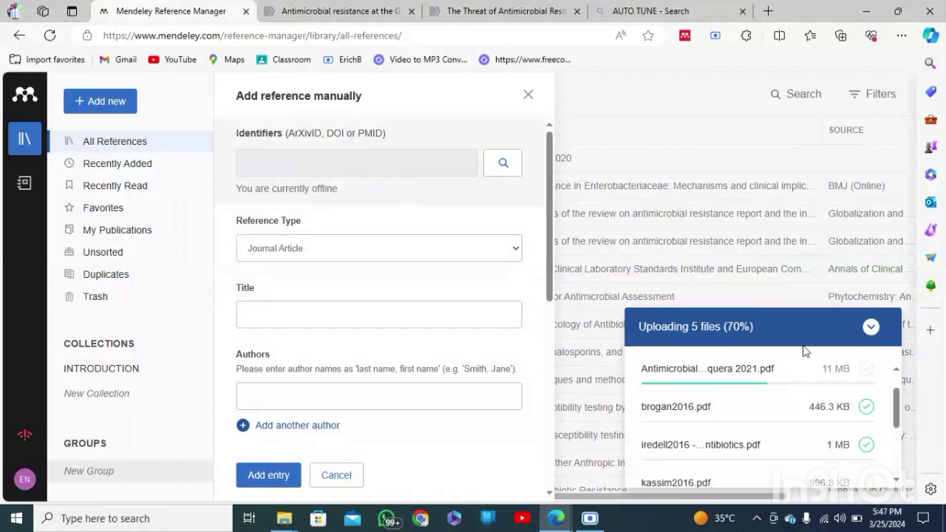
{"action": "left_click", "coordinate": [869, 330]}
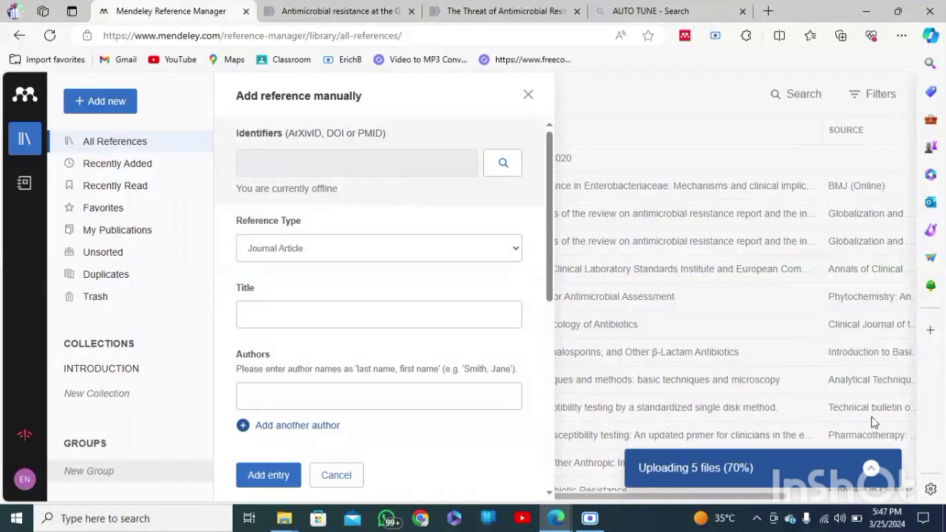
{"action": "left_click", "coordinate": [872, 470]}
{"action": "scroll", "coordinate": [764, 437], "scroll_direction": "down", "scroll_amount": 1}
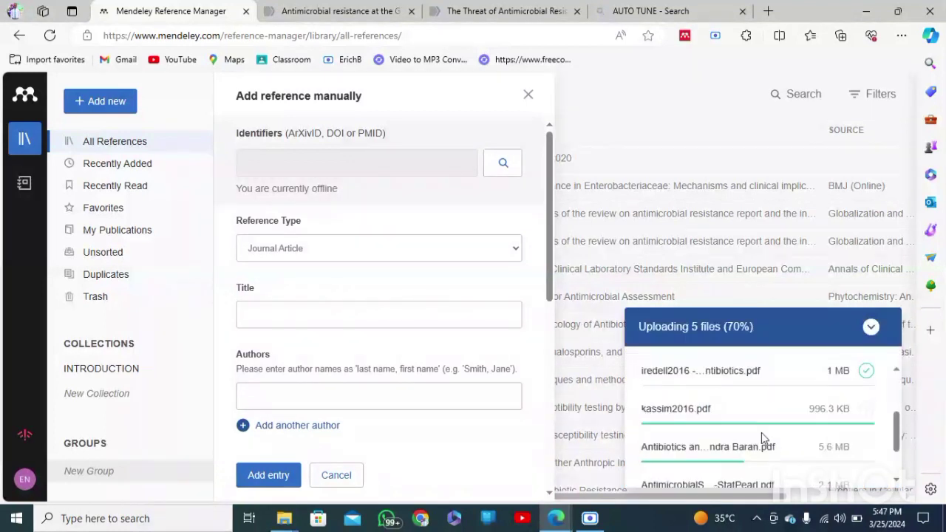
{"action": "scroll", "coordinate": [762, 435], "scroll_direction": "down", "scroll_amount": 1}
{"action": "scroll", "coordinate": [748, 416], "scroll_direction": "up", "scroll_amount": 1}
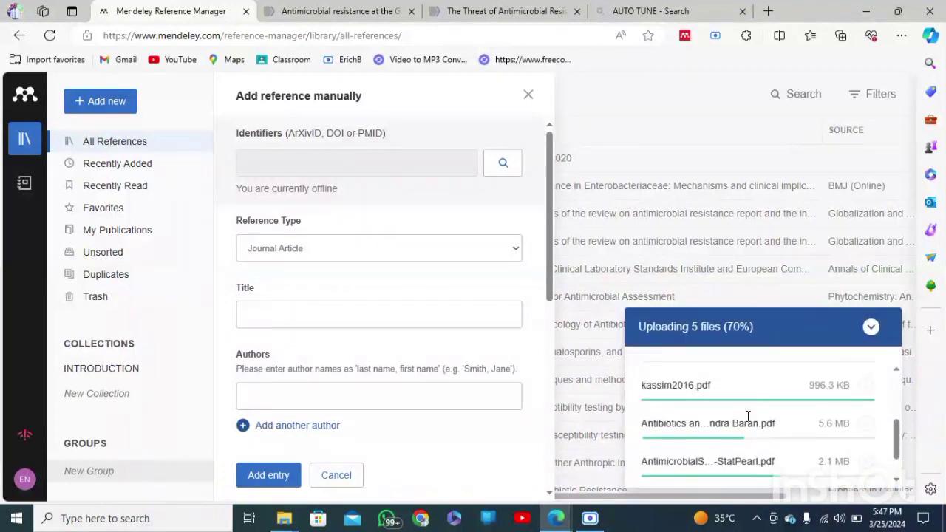
Step: Switch to the PubMed page of "Antimicrobial resistance at the G7" and copy its DOI link
{"action": "left_click", "coordinate": [314, 8]}
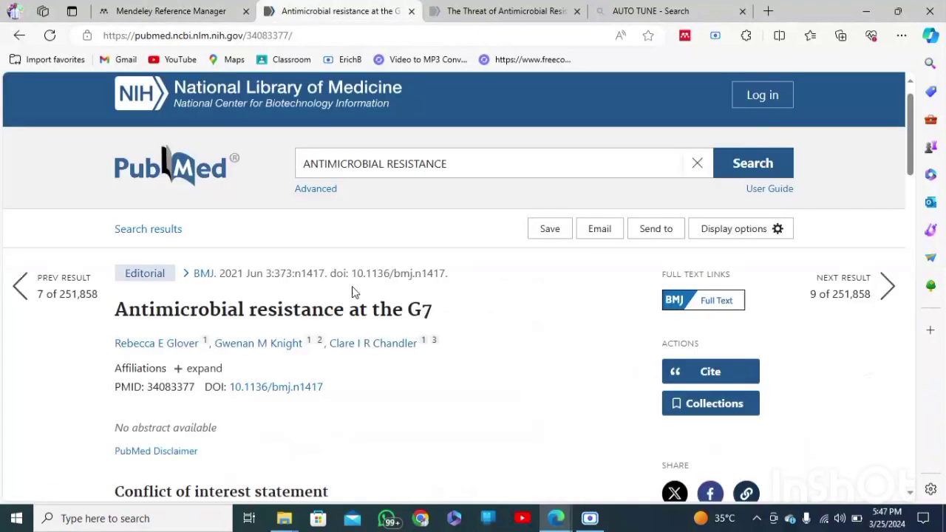
{"action": "scroll", "coordinate": [360, 348], "scroll_direction": "down", "scroll_amount": 3}
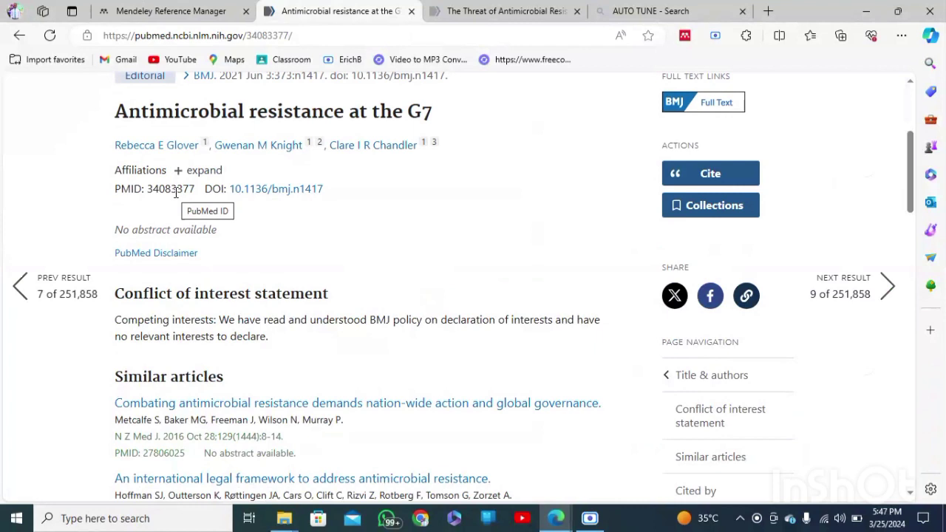
{"action": "right_click", "coordinate": [257, 195]}
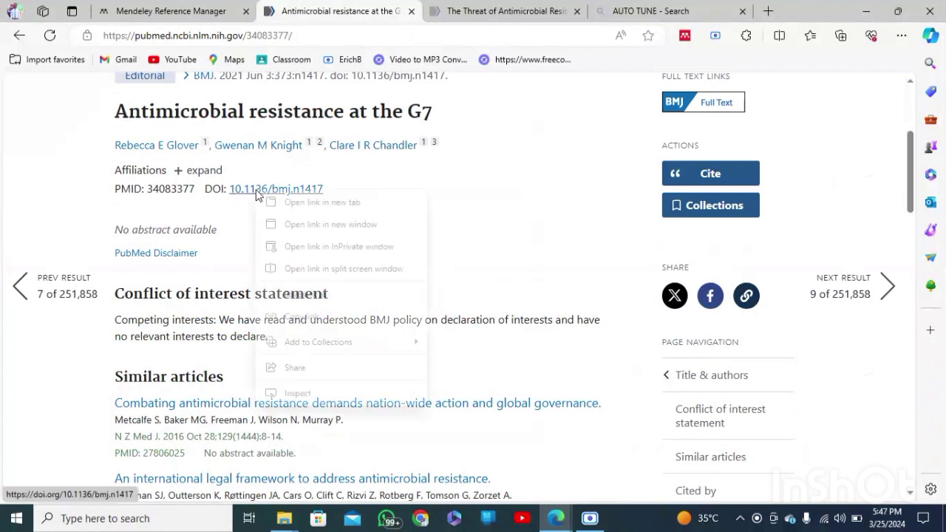
{"action": "left_click", "coordinate": [319, 318]}
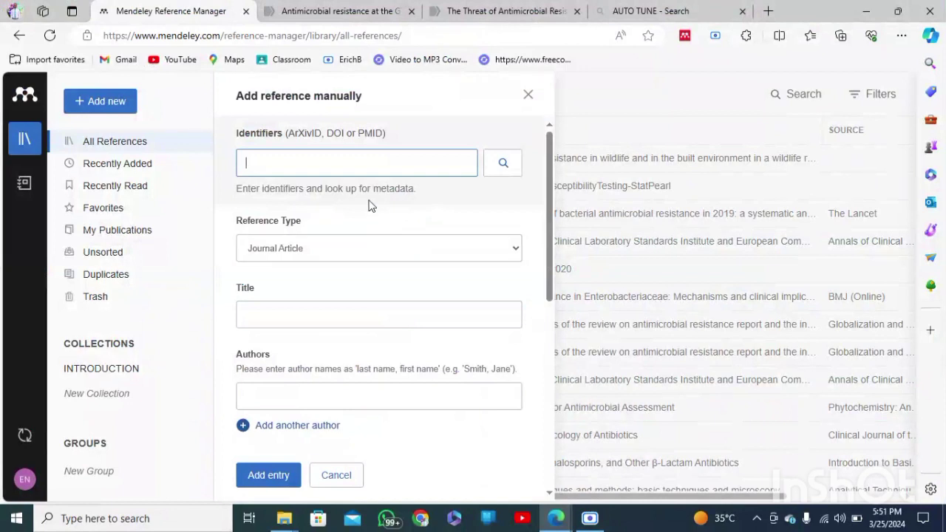
{"action": "left_click_drag", "start_coordinate": [327, 136], "coordinate": [380, 136]}
{"action": "left_click", "coordinate": [315, 170]}
{"action": "key", "text": "ctrl+v"}
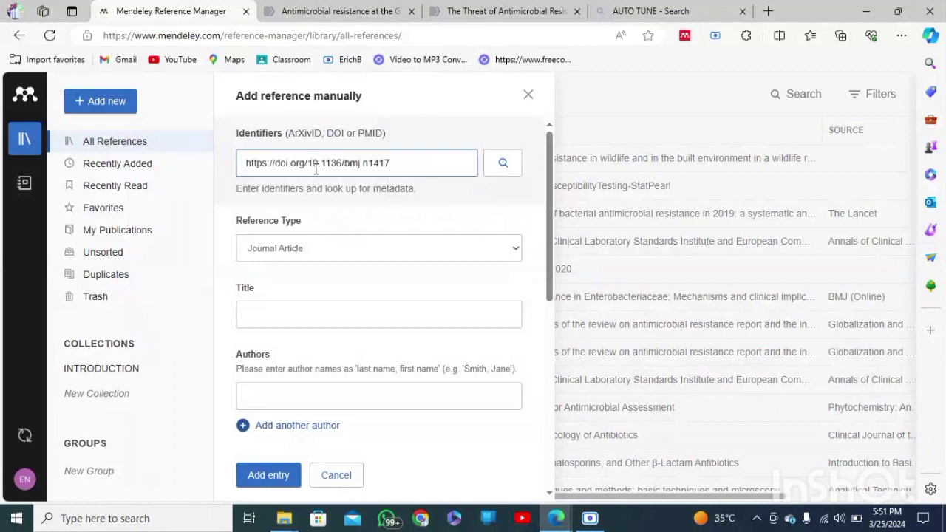
{"action": "left_click", "coordinate": [501, 164]}
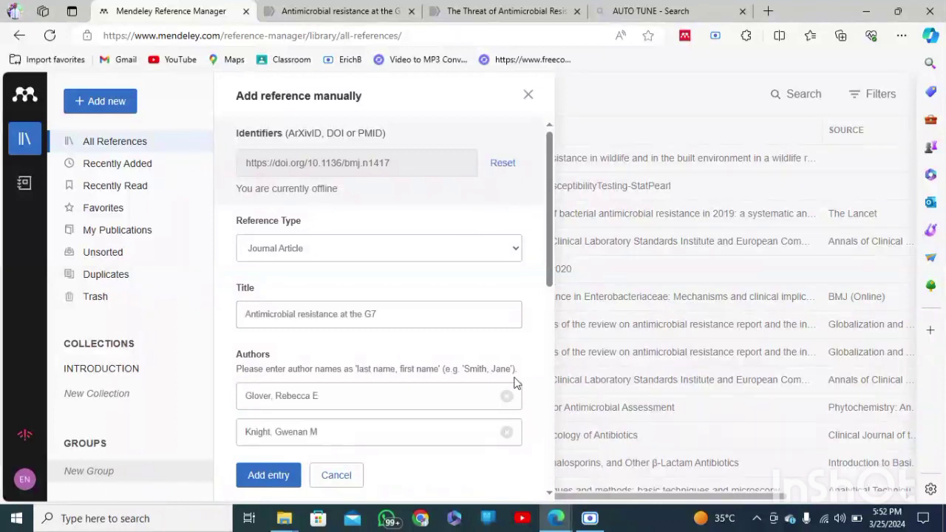
Step: Review the filled-in details of "Antimicrobial resistance at the G7" and add the entry to the library
{"action": "scroll", "coordinate": [385, 296], "scroll_direction": "down", "scroll_amount": 1}
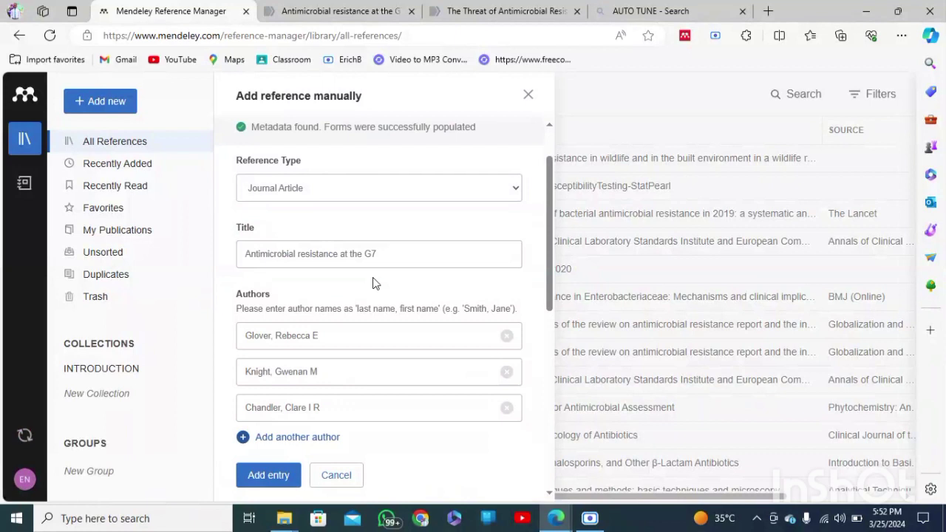
{"action": "scroll", "coordinate": [373, 283], "scroll_direction": "up", "scroll_amount": 1}
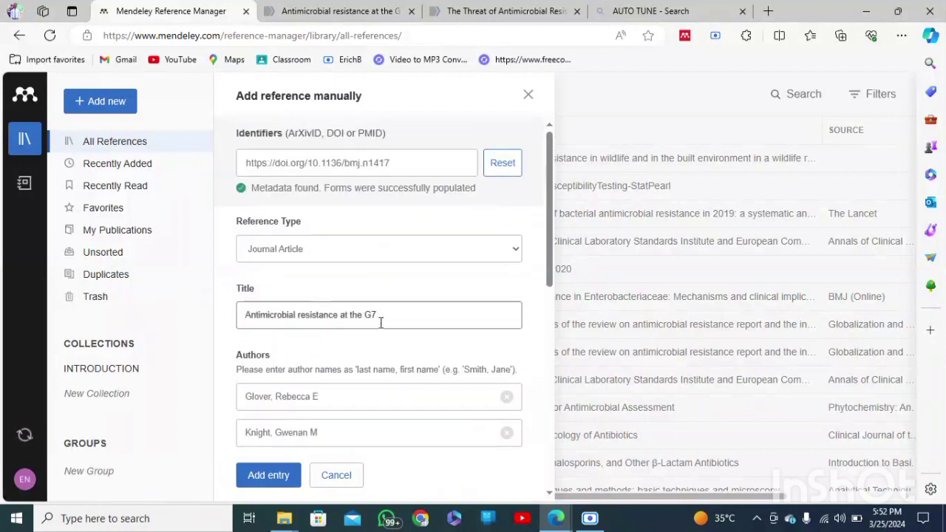
{"action": "scroll", "coordinate": [381, 318], "scroll_direction": "down", "scroll_amount": 2}
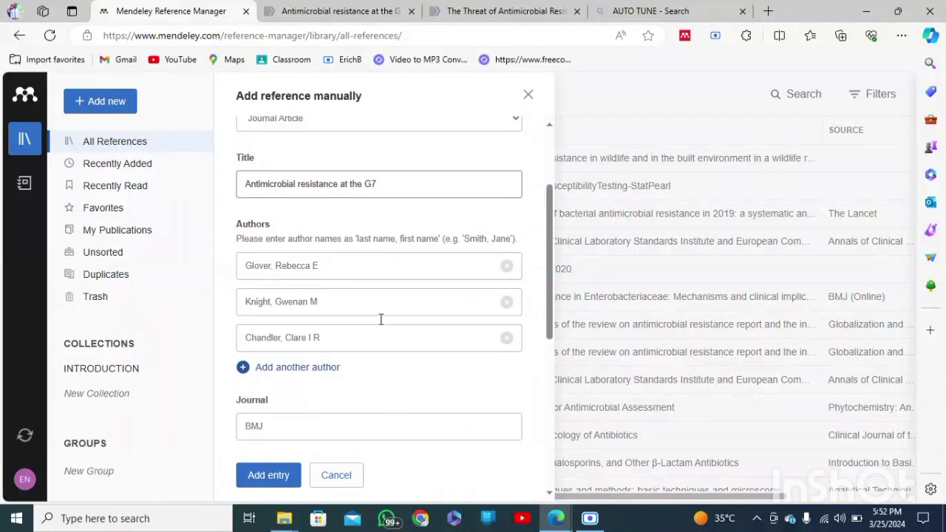
{"action": "scroll", "coordinate": [381, 319], "scroll_direction": "down", "scroll_amount": 2}
{"action": "left_click", "coordinate": [275, 477]}
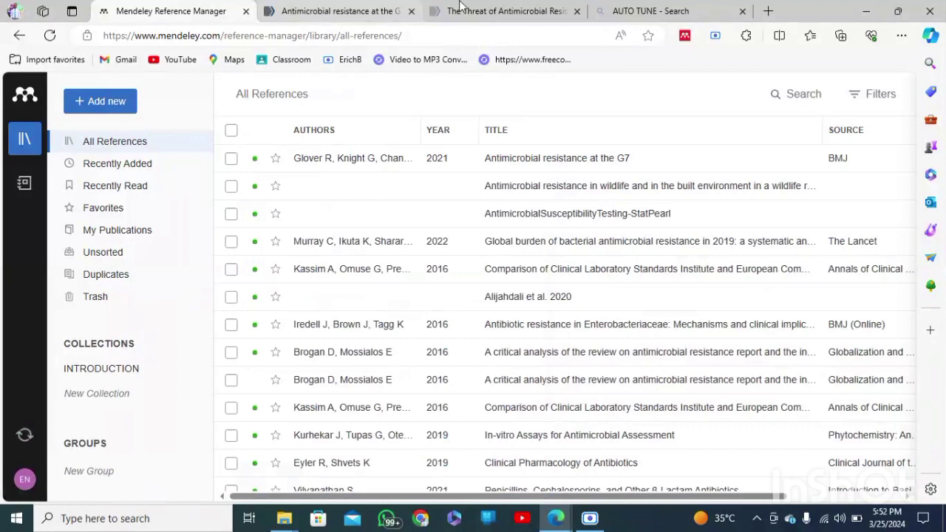
Step: Copy the PMID 28492988 from the PubMed page of "The Threat of Antimicrobial Resistance on the Human Microbiome"
{"action": "left_click", "coordinate": [488, 11]}
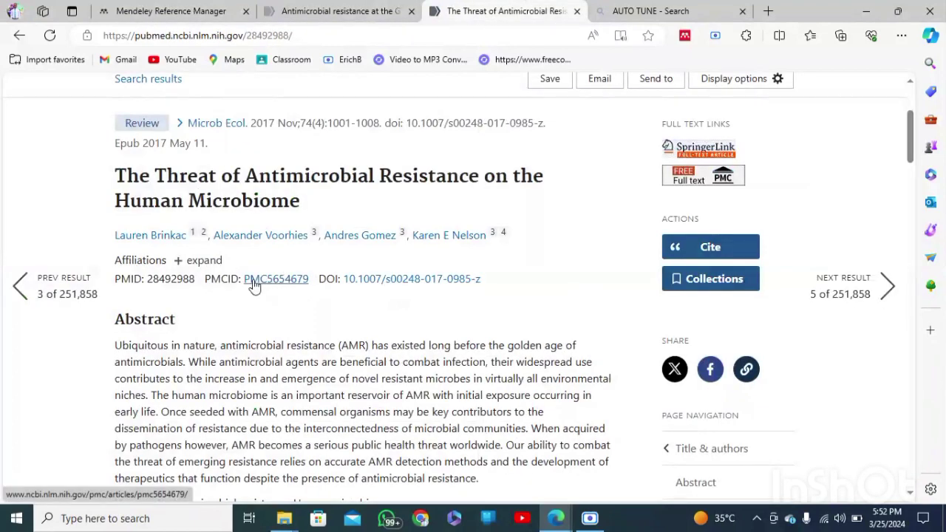
{"action": "double_click", "coordinate": [171, 279]}
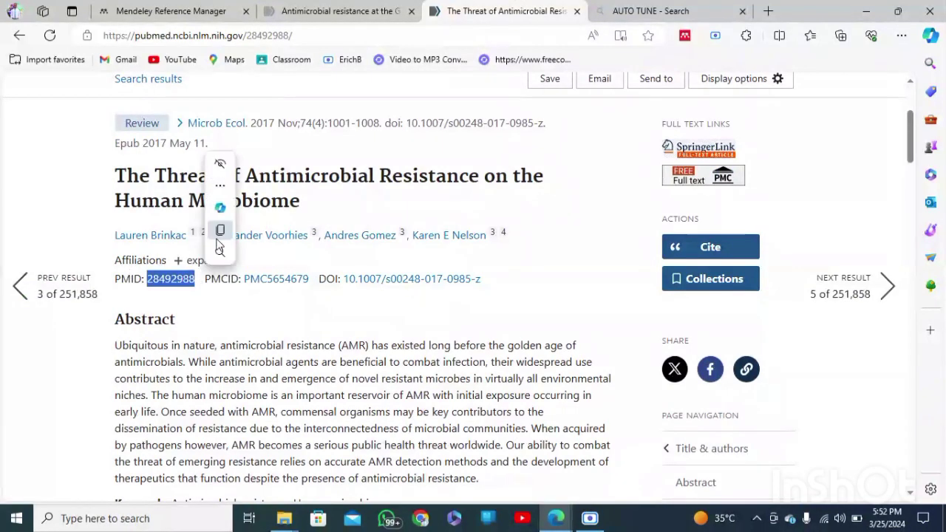
{"action": "left_click", "coordinate": [244, 228]}
Step: Enter the PMID 28492988 in Mendeley's manual reference form and look up its metadata
{"action": "left_click", "coordinate": [170, 11]}
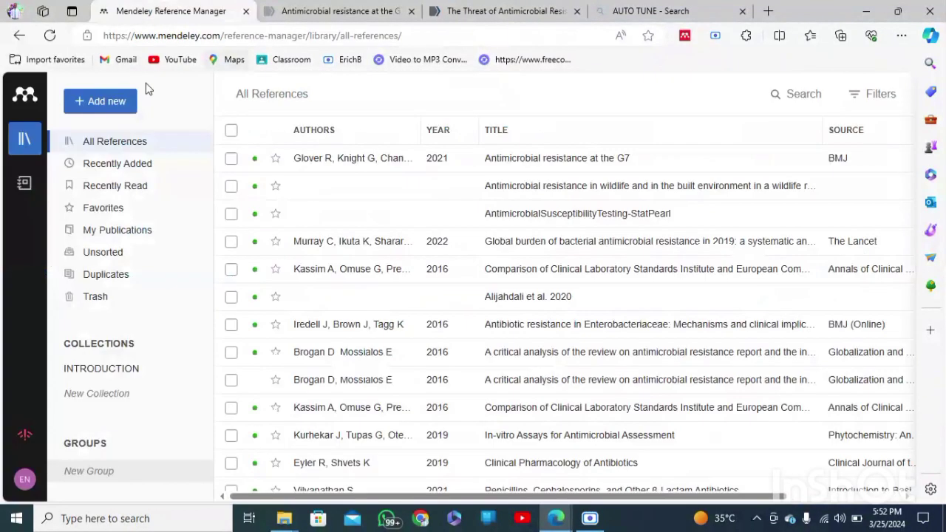
{"action": "left_click", "coordinate": [124, 101]}
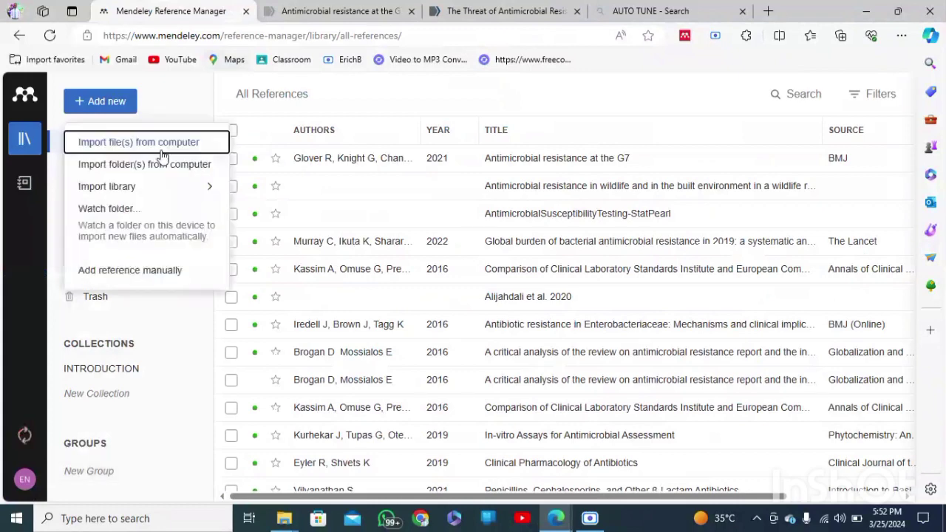
{"action": "left_click", "coordinate": [146, 271]}
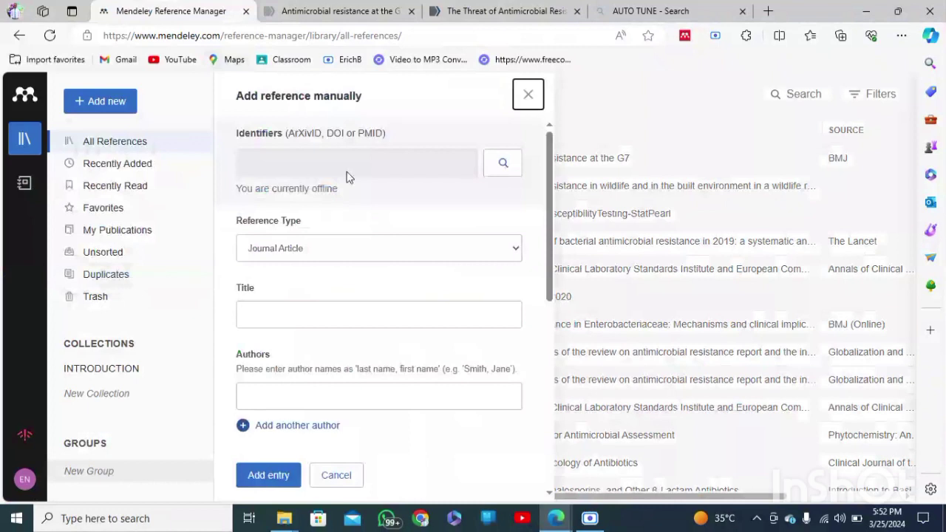
{"action": "left_click", "coordinate": [348, 162]}
{"action": "key", "text": "ctrl+v"}
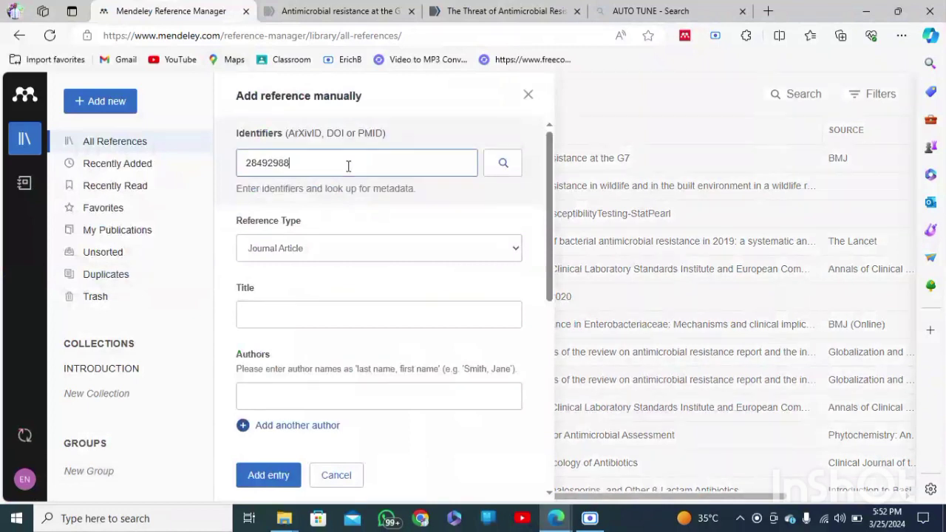
{"action": "left_click", "coordinate": [501, 164]}
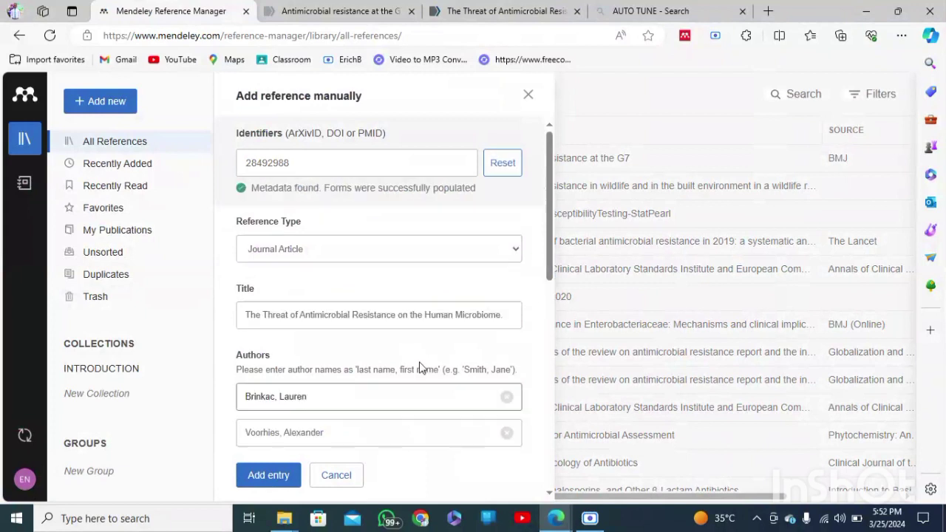
Step: Examine the filled-in form fields from title to abstract and the list of available reference types
{"action": "scroll", "coordinate": [419, 367], "scroll_direction": "down", "scroll_amount": 3}
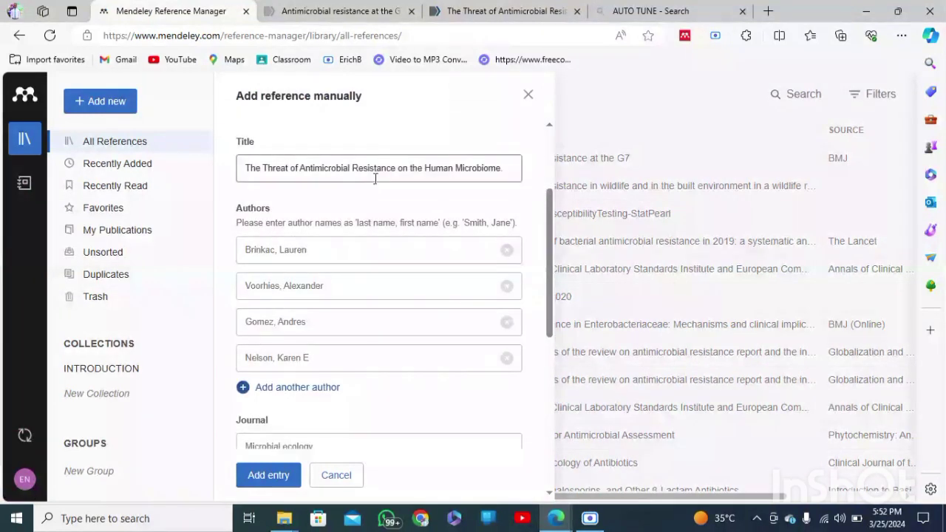
{"action": "scroll", "coordinate": [379, 313], "scroll_direction": "down", "scroll_amount": 4}
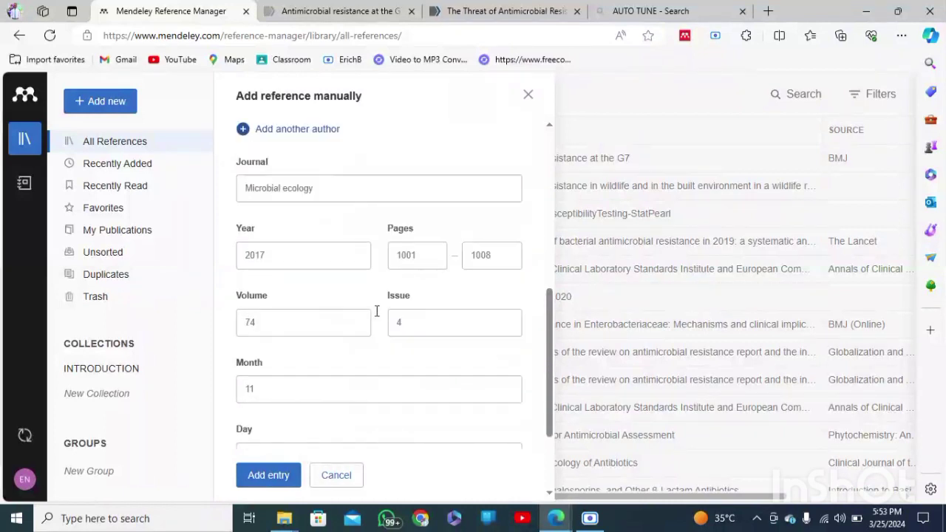
{"action": "scroll", "coordinate": [377, 311], "scroll_direction": "down", "scroll_amount": 1}
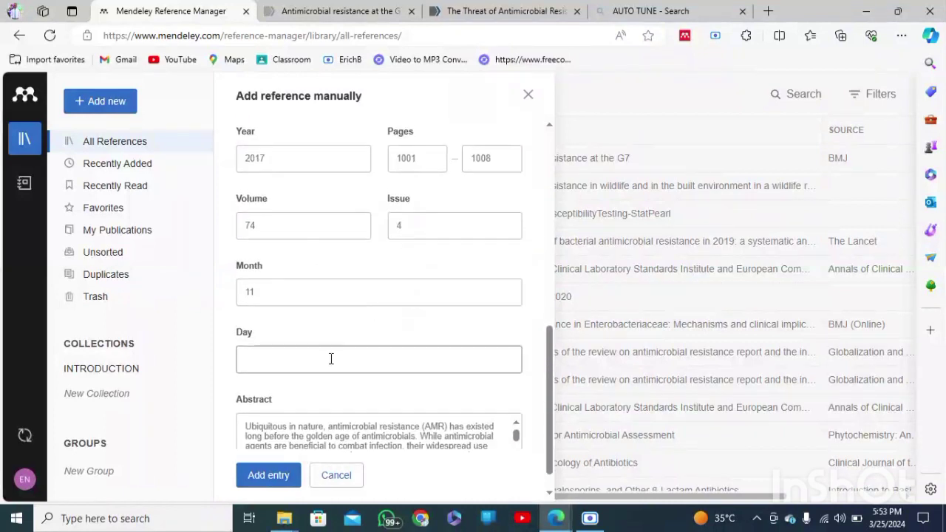
{"action": "scroll", "coordinate": [330, 359], "scroll_direction": "up", "scroll_amount": 3}
{"action": "scroll", "coordinate": [331, 359], "scroll_direction": "up", "scroll_amount": 4}
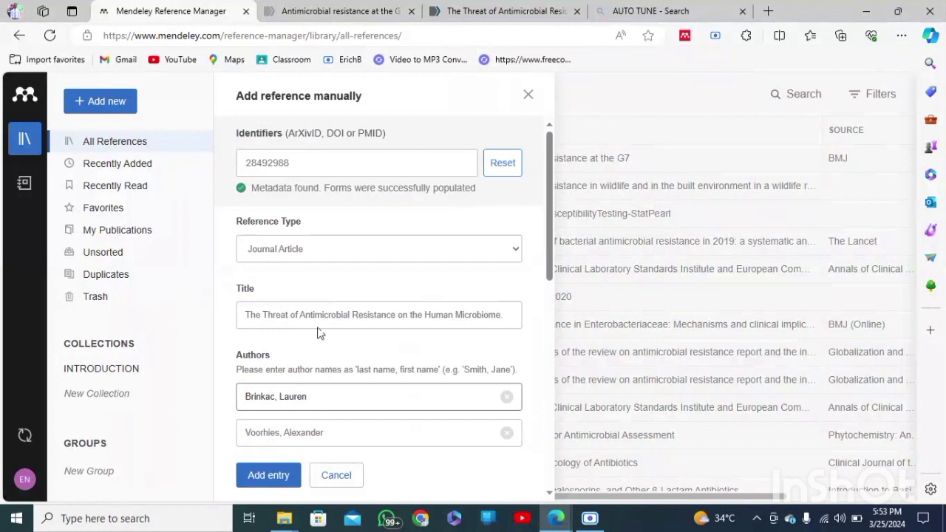
{"action": "left_click", "coordinate": [300, 256]}
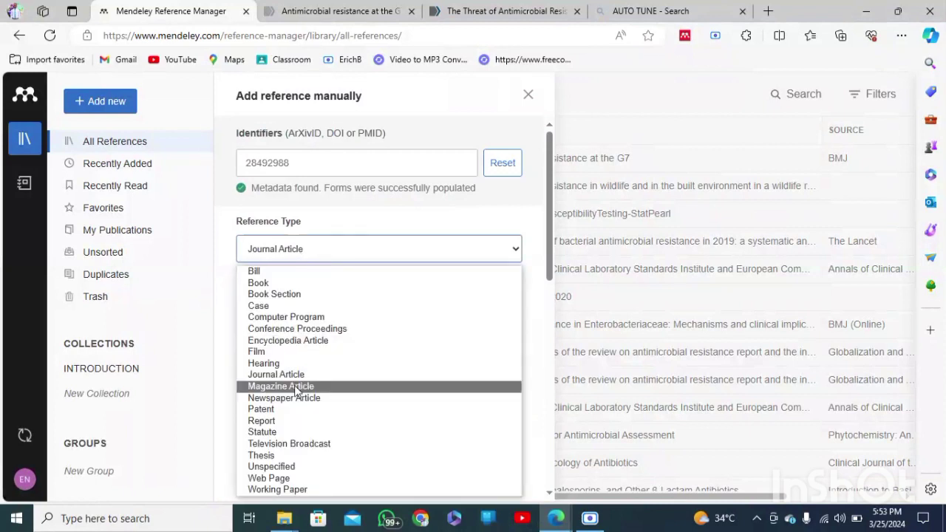
{"action": "left_click", "coordinate": [352, 224]}
Step: Check the authors, journal and publication details of "The Threat of Antimicrobial Resistance on the Human Microbiome" and add the entry to the library
{"action": "scroll", "coordinate": [309, 329], "scroll_direction": "down", "scroll_amount": 2}
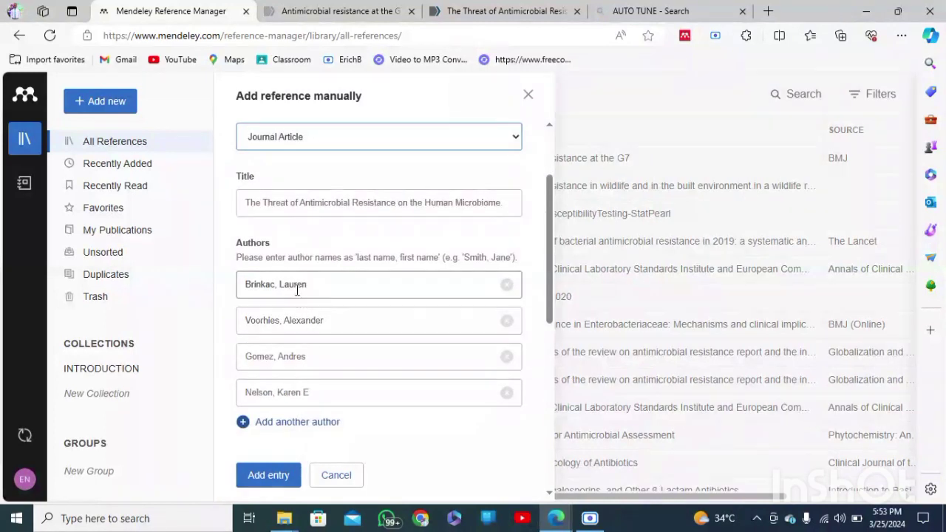
{"action": "scroll", "coordinate": [307, 341], "scroll_direction": "down", "scroll_amount": 2}
{"action": "scroll", "coordinate": [316, 344], "scroll_direction": "down", "scroll_amount": 2}
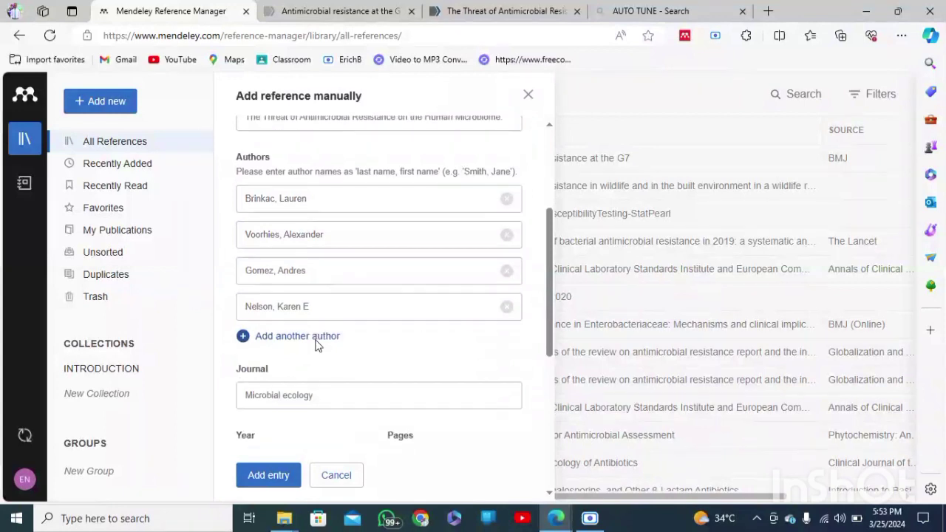
{"action": "scroll", "coordinate": [317, 344], "scroll_direction": "down", "scroll_amount": 2}
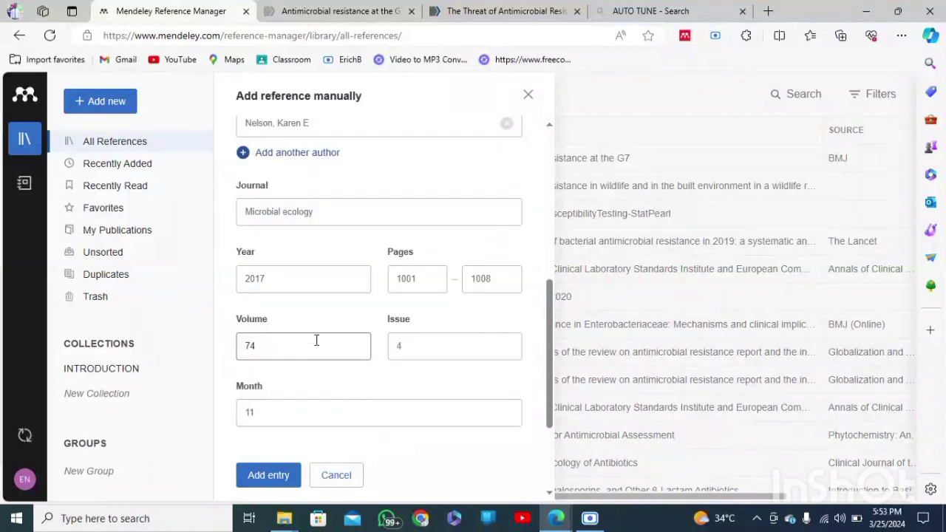
{"action": "scroll", "coordinate": [317, 338], "scroll_direction": "down", "scroll_amount": 1}
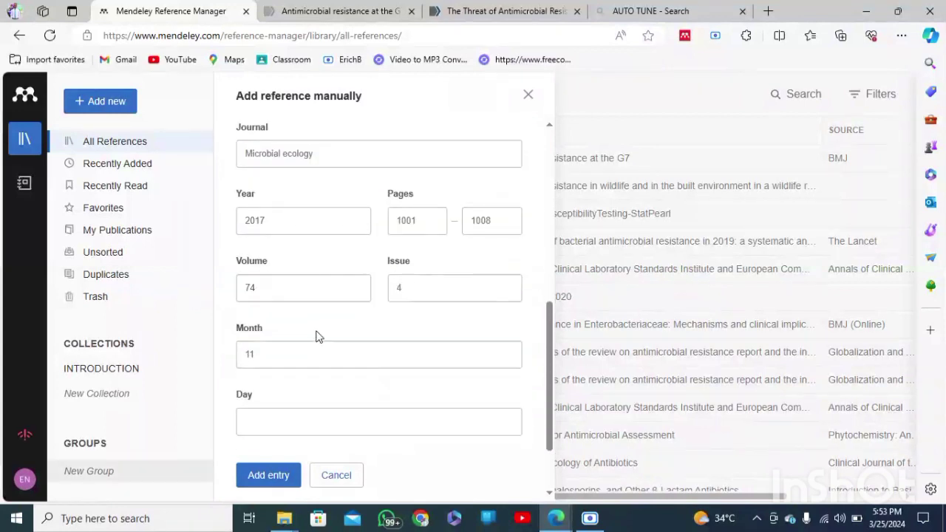
{"action": "left_click", "coordinate": [423, 219]}
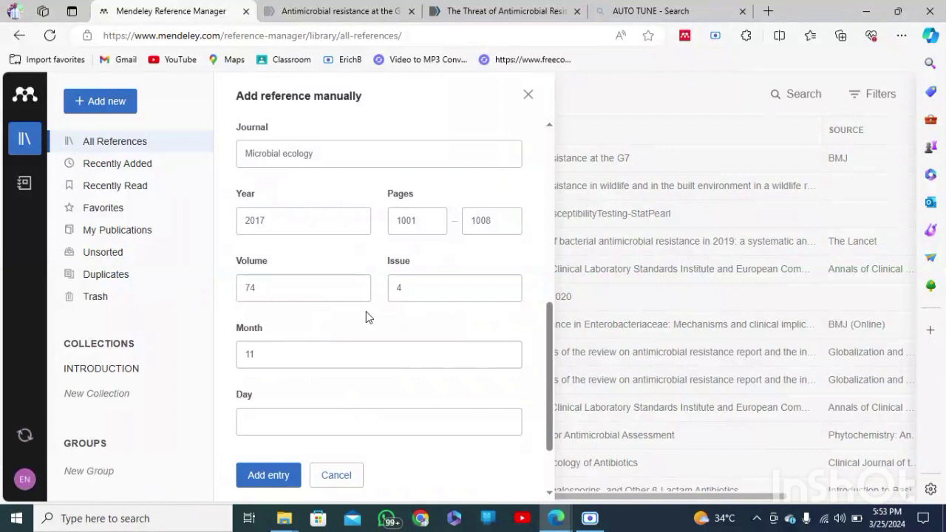
{"action": "scroll", "coordinate": [366, 317], "scroll_direction": "down", "scroll_amount": 1}
{"action": "scroll", "coordinate": [366, 316], "scroll_direction": "down", "scroll_amount": 1}
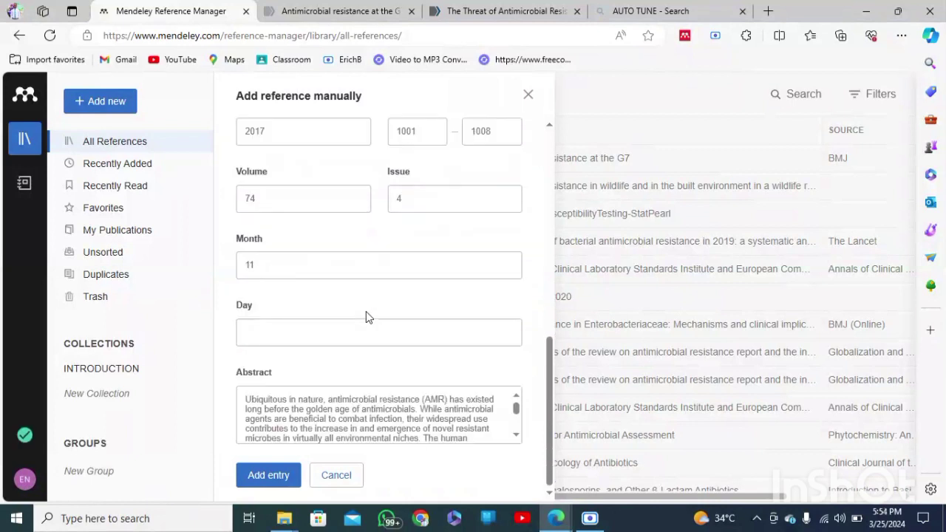
{"action": "scroll", "coordinate": [366, 316], "scroll_direction": "up", "scroll_amount": 3}
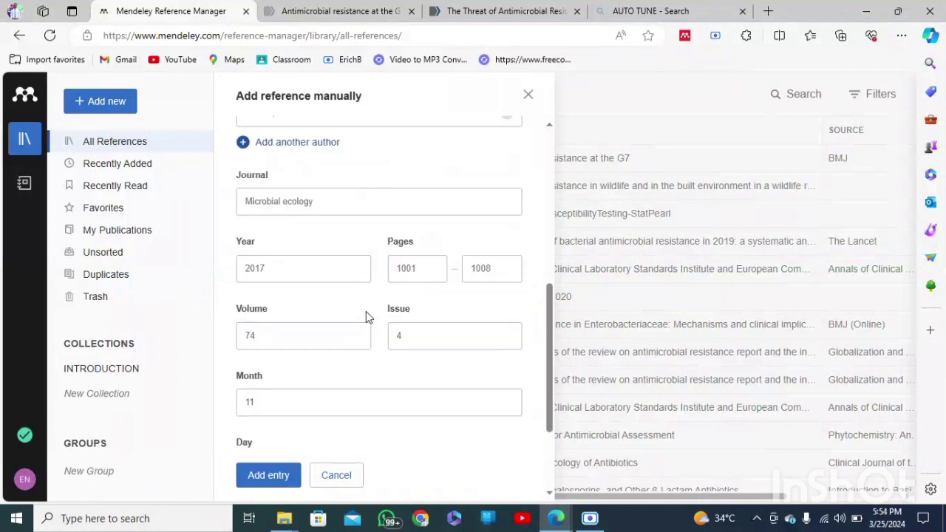
{"action": "left_click", "coordinate": [269, 479]}
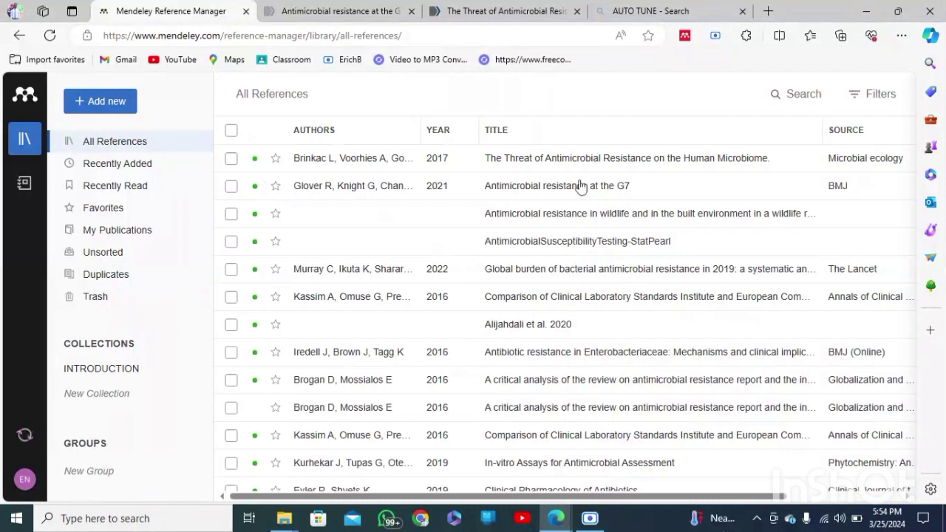
Step: Search all references for the surname of the first author of "Antibiotic resistance in Enterobacteriaceae" and open the author filter options
{"action": "left_click", "coordinate": [801, 103]}
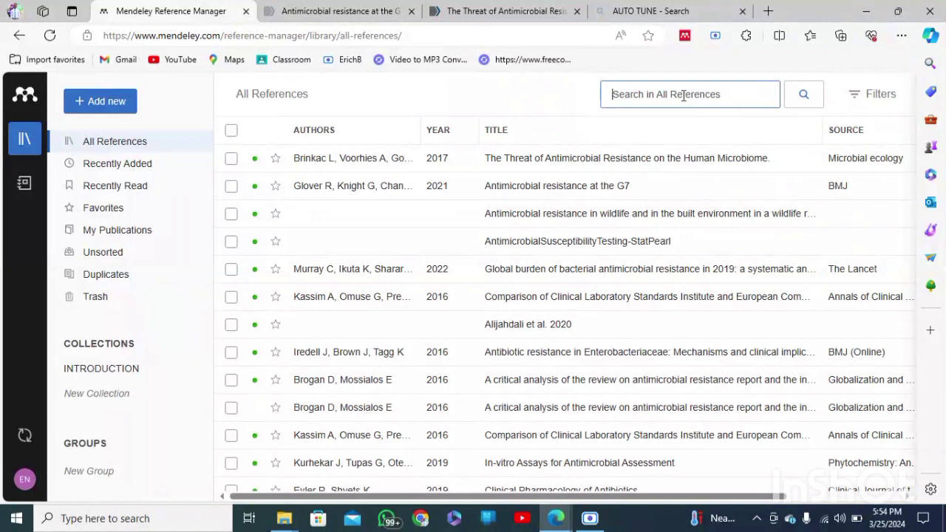
{"action": "type", "text": "IRED"}
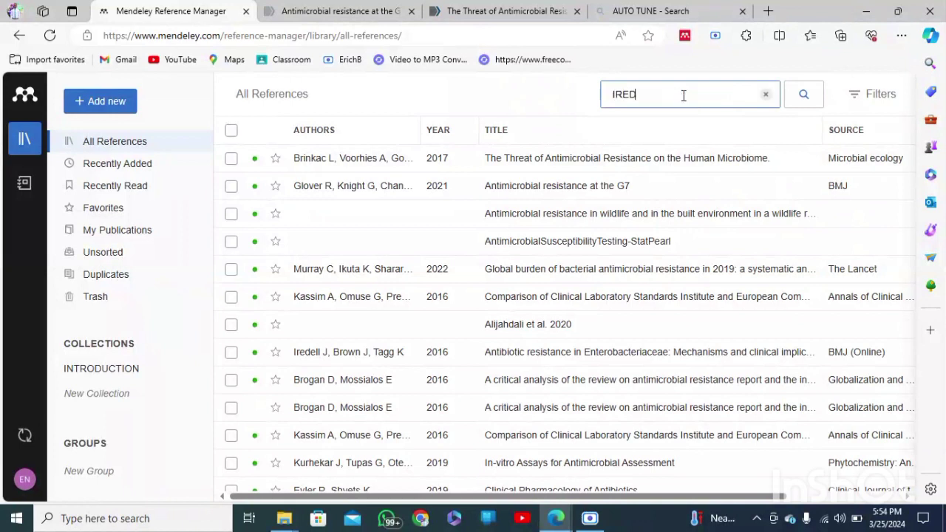
{"action": "type", "text": "ELL"}
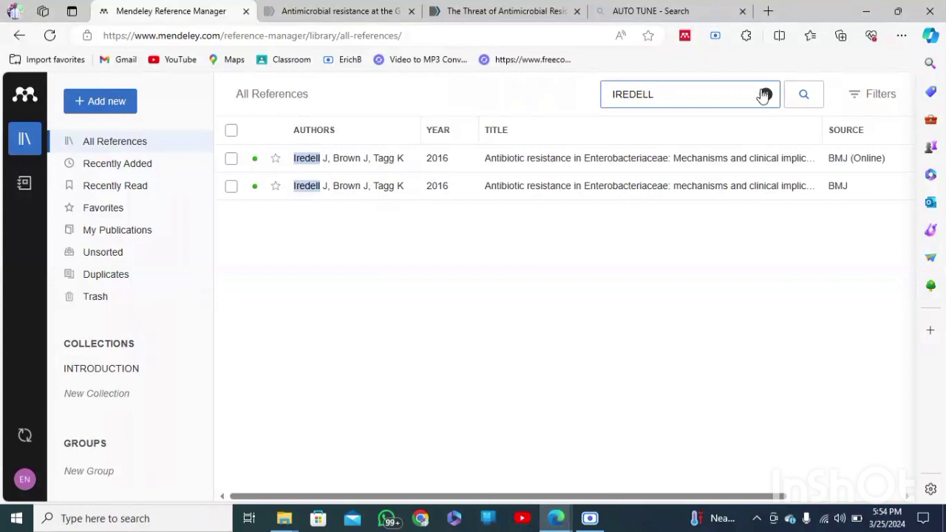
{"action": "left_click", "coordinate": [848, 100]}
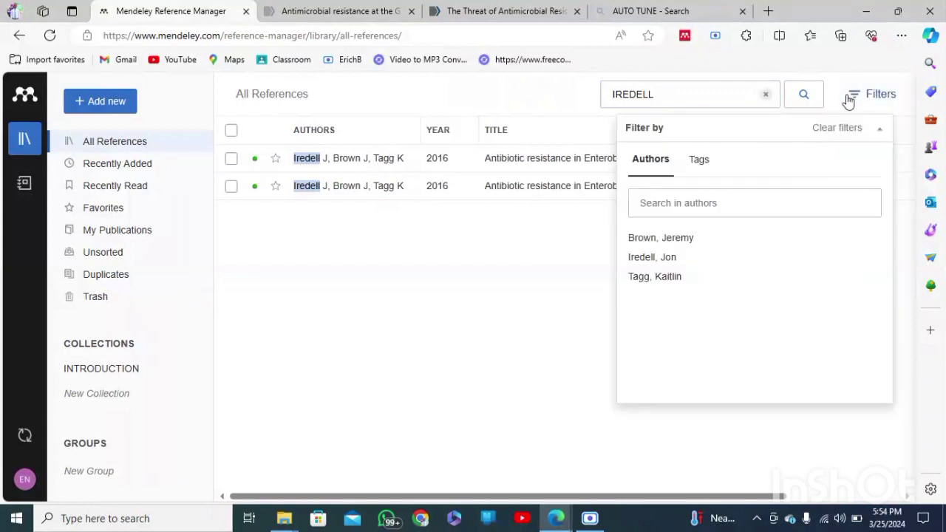